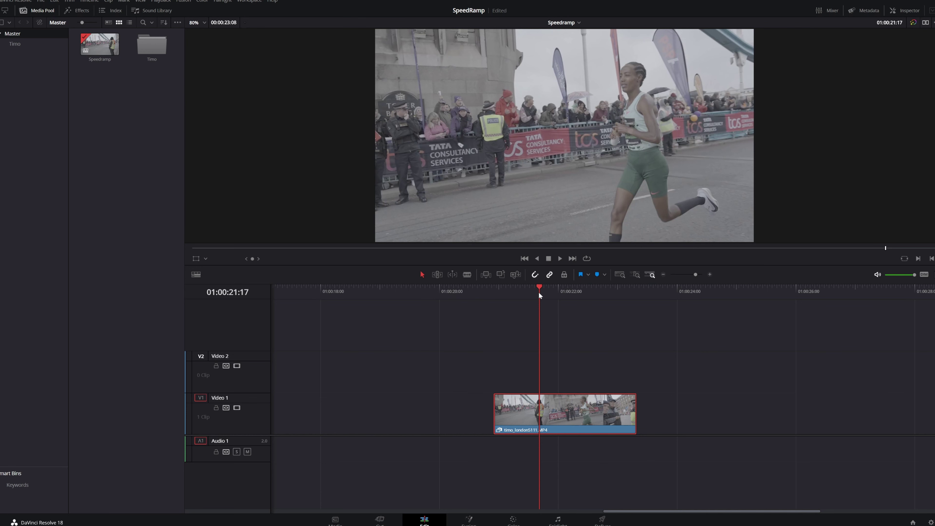
- Play and scrub through the runner clip on Video 1, then return the playhead to the clip's start
click(539, 293)
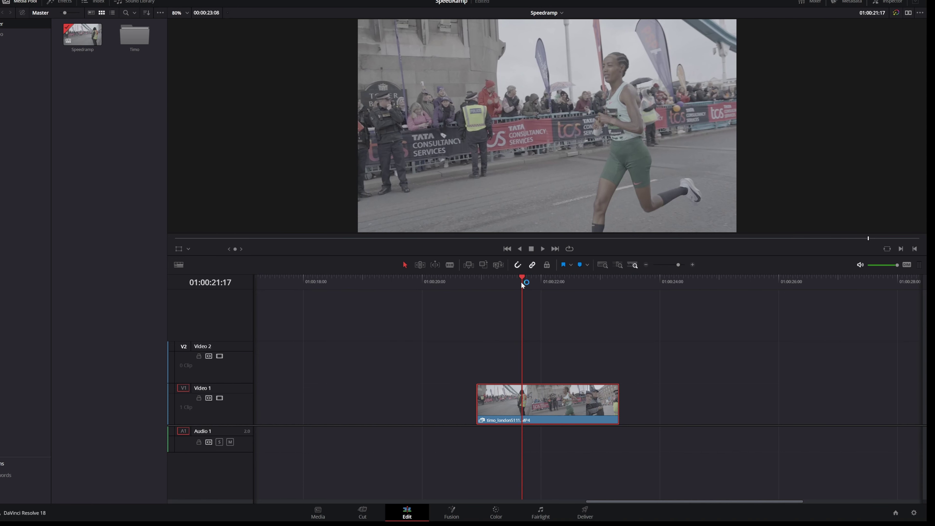
drag(521, 280, 473, 291)
key(space)
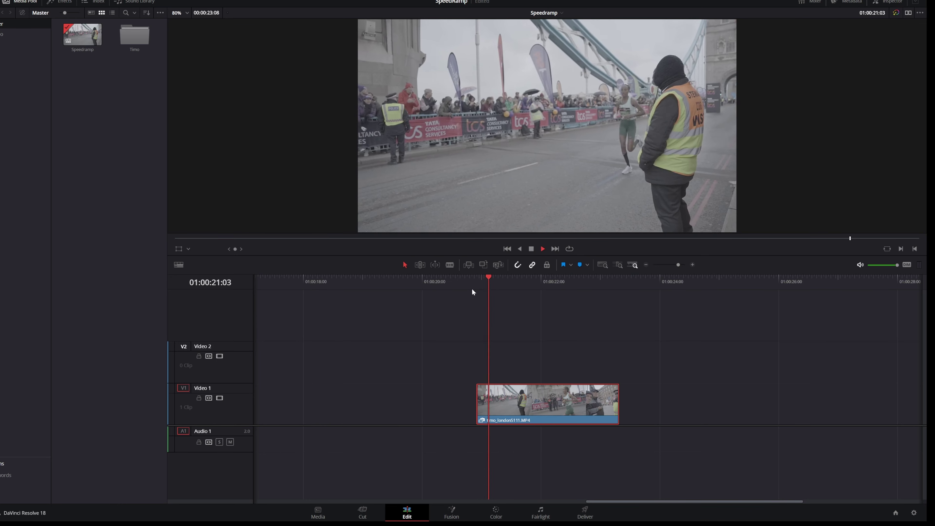
drag(585, 277, 489, 285)
key(space)
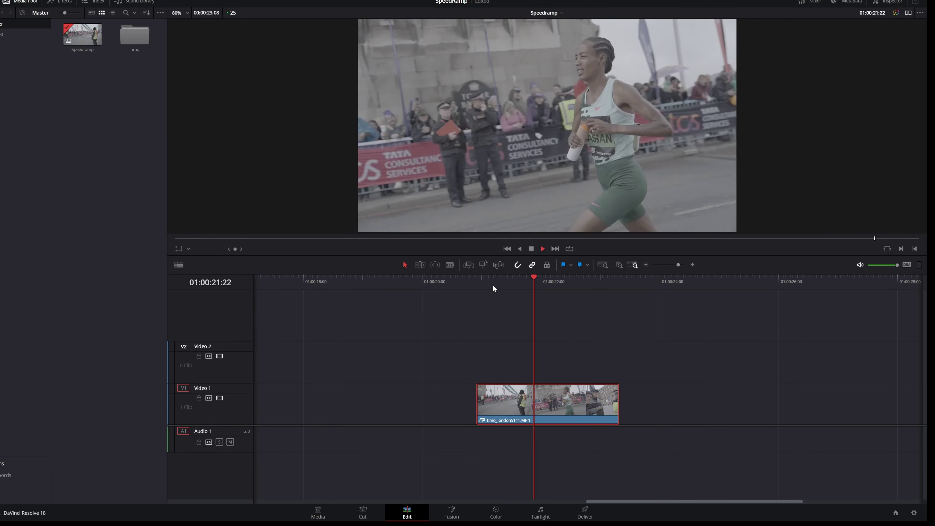
drag(492, 283, 471, 352)
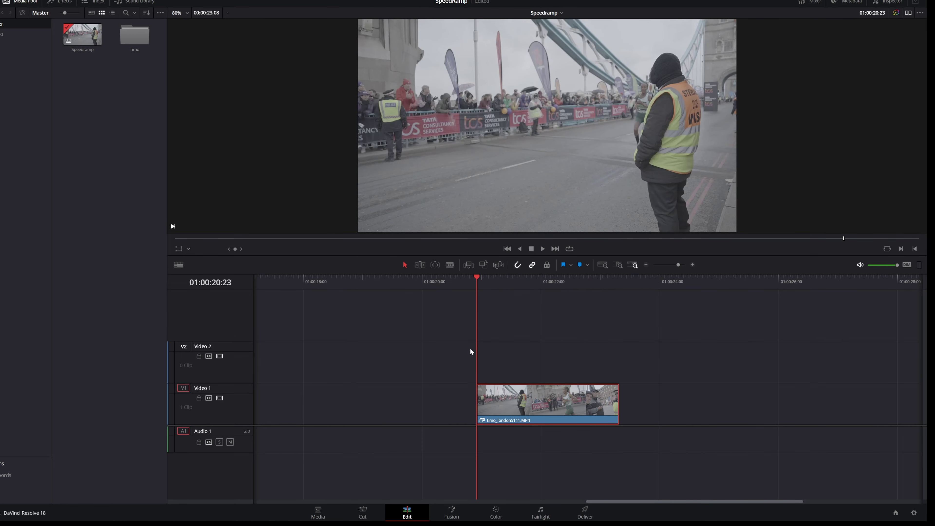
- Turn on Retime Controls for the runner clip and add a speed point at 01:00:21:13
right_click(519, 405)
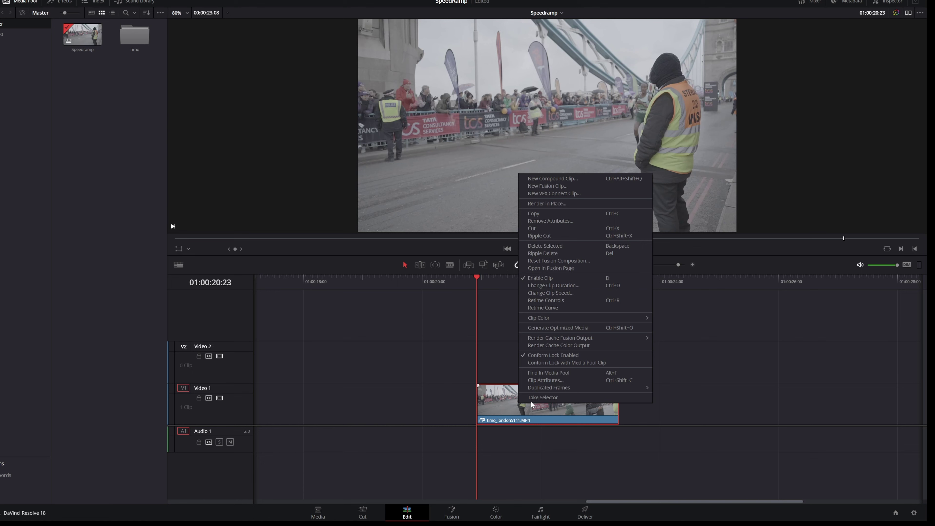
click(538, 301)
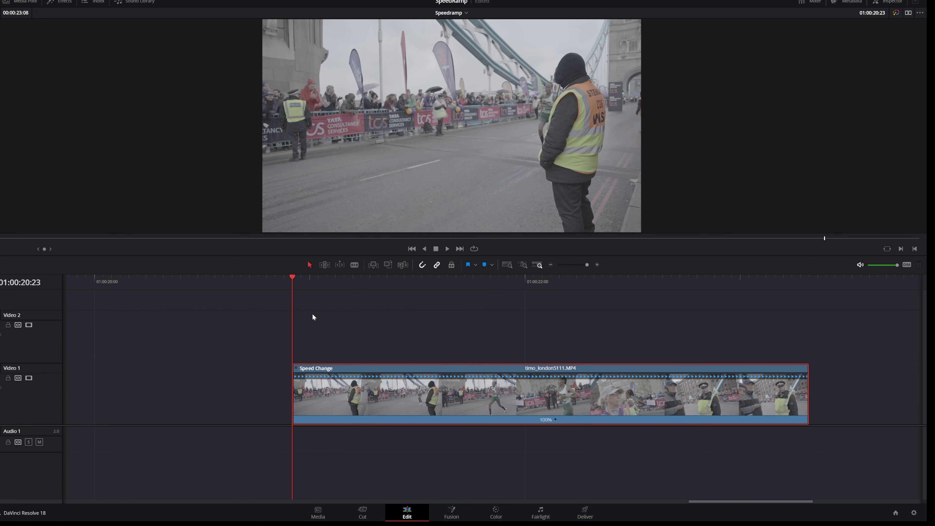
key(space)
key(space)
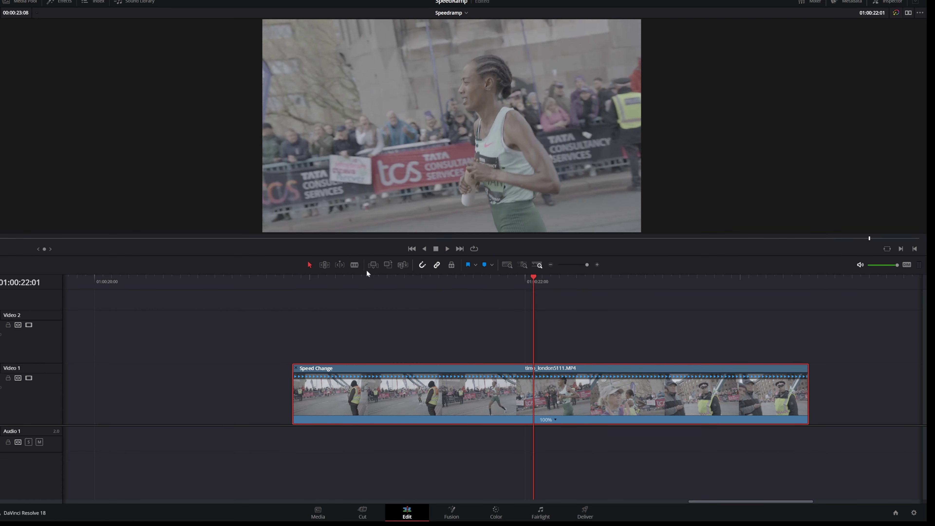
drag(542, 282, 421, 295)
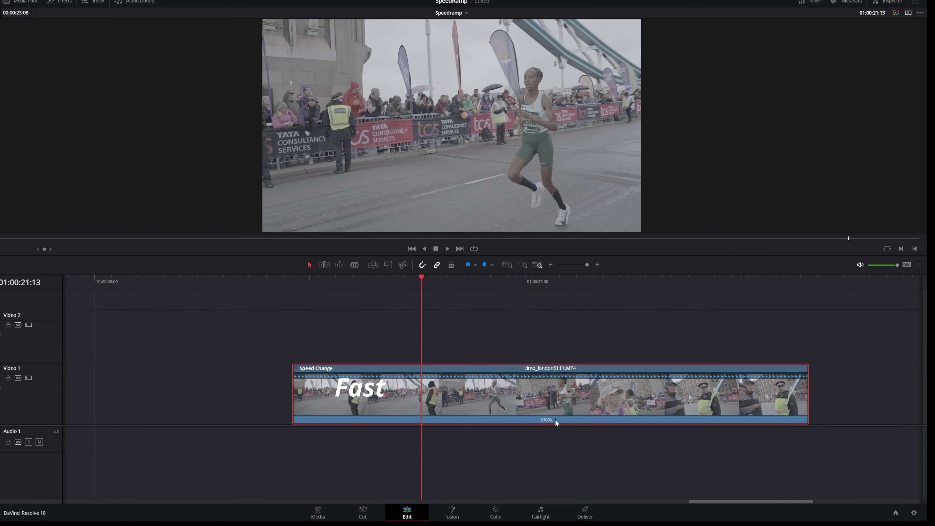
click(555, 420)
click(568, 433)
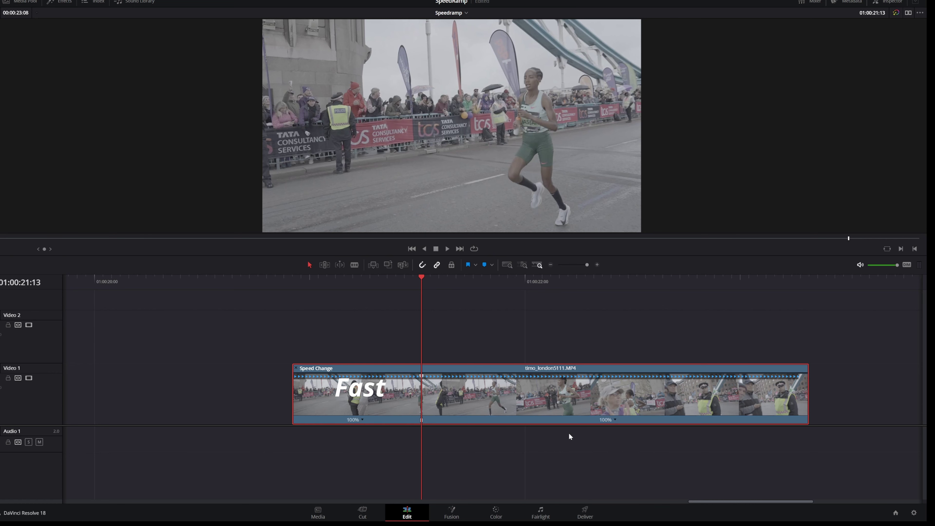
- Add a second speed point at 01:00:22:06, where the slow-motion section ends
key(space)
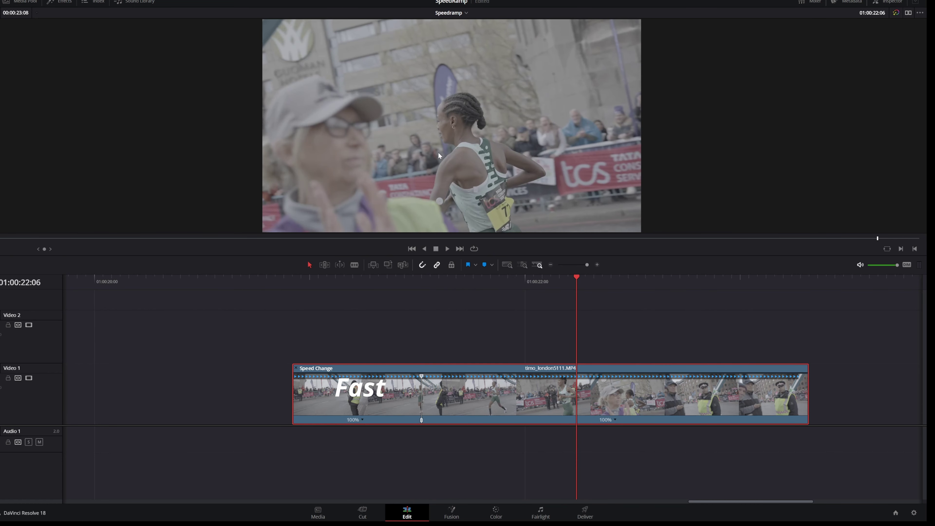
click(615, 419)
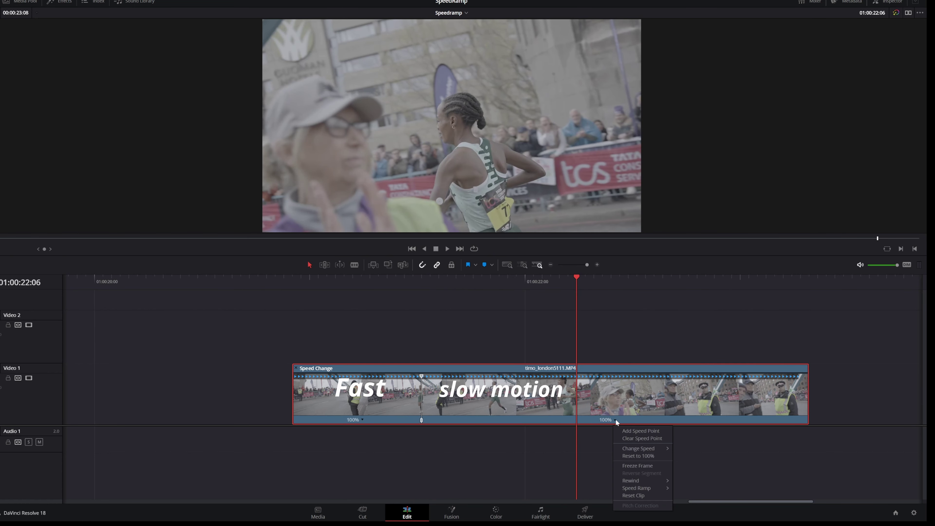
click(630, 430)
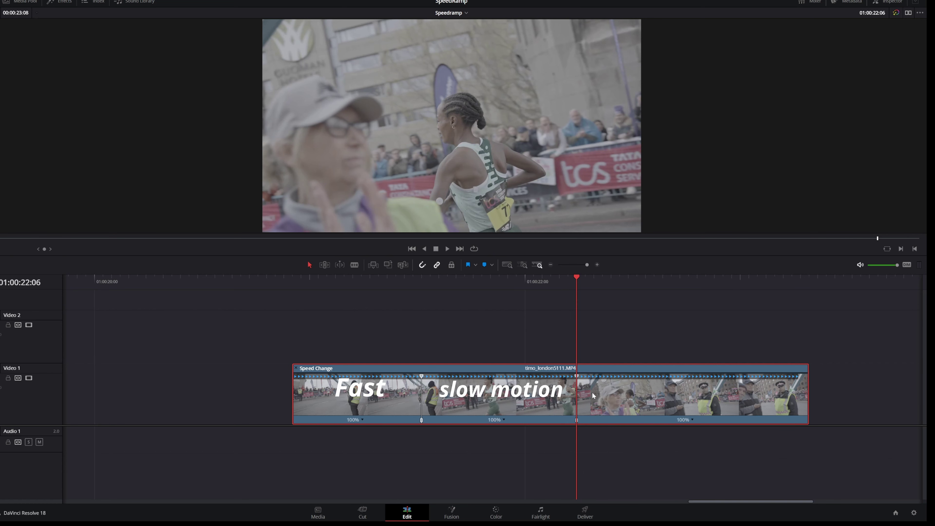
- Change the speed of the middle segment between the two speed points to 50% and play the clip from its start
key(space)
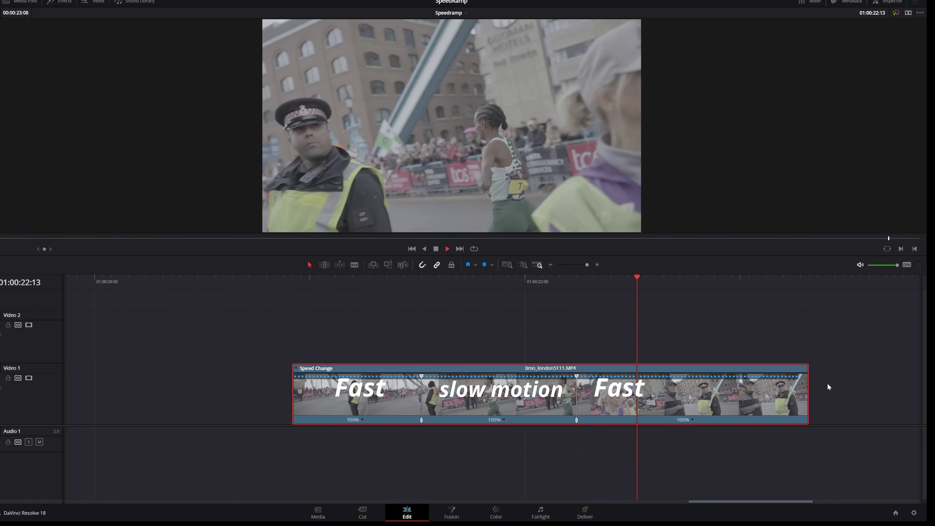
key(space)
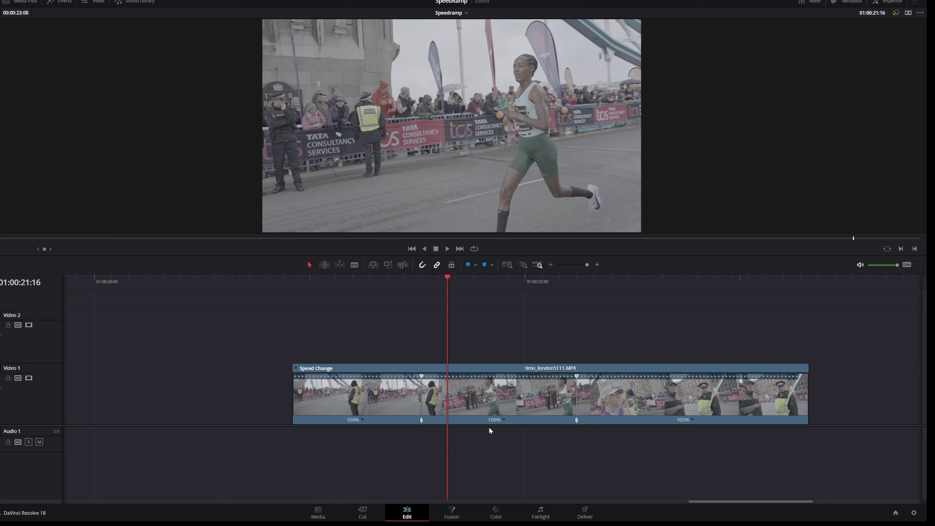
click(504, 420)
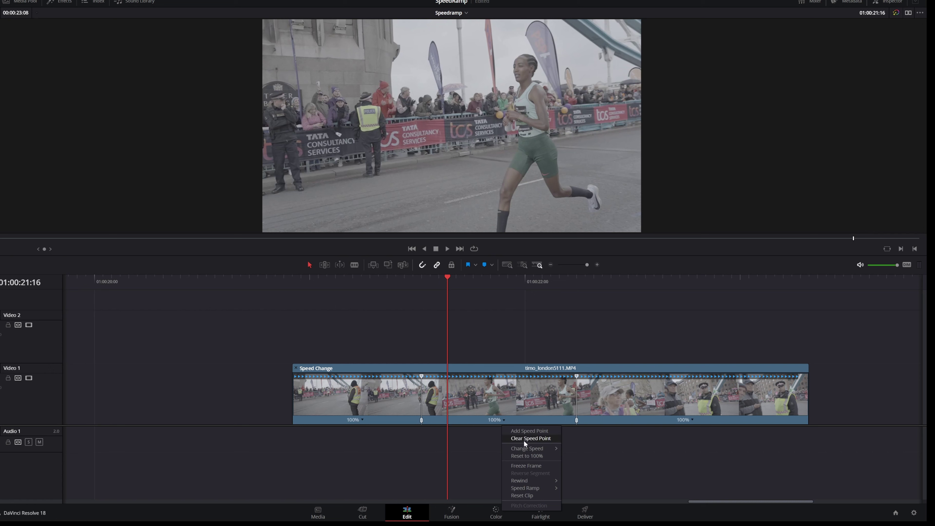
mouse_move(519, 451)
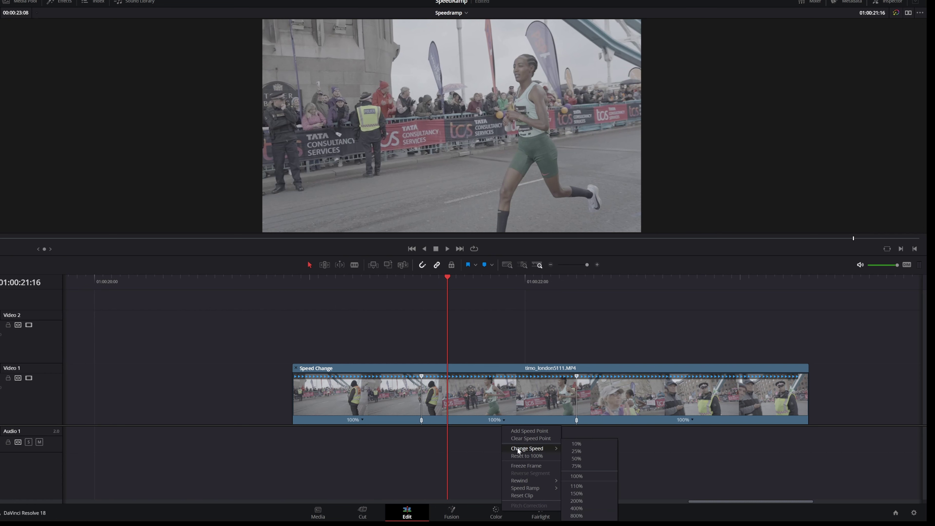
click(578, 460)
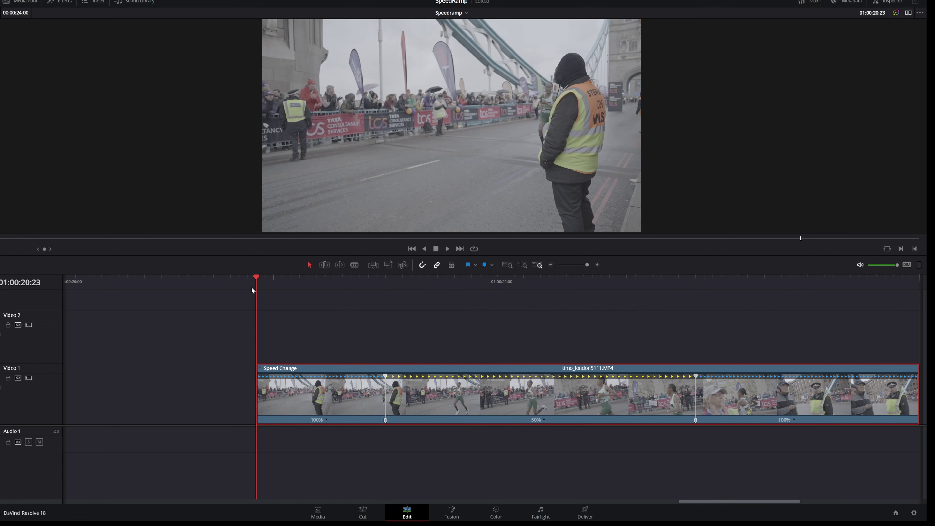
key(space)
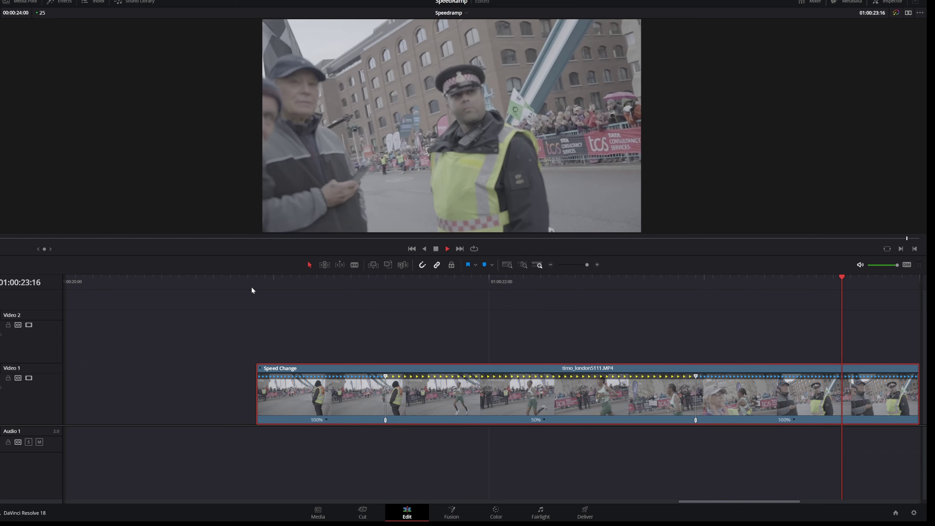
key(space)
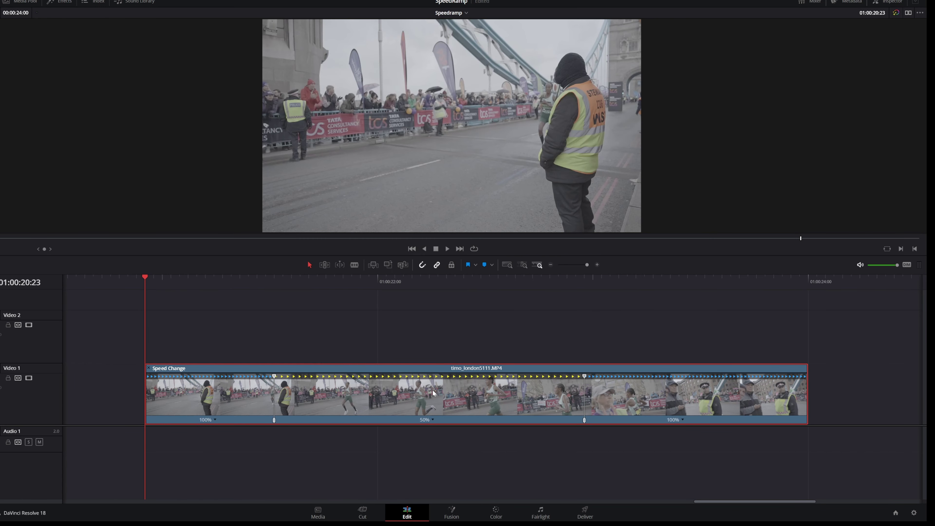
- Show the Retime Curve for the clip and enable its Retime Speed curve
right_click(389, 402)
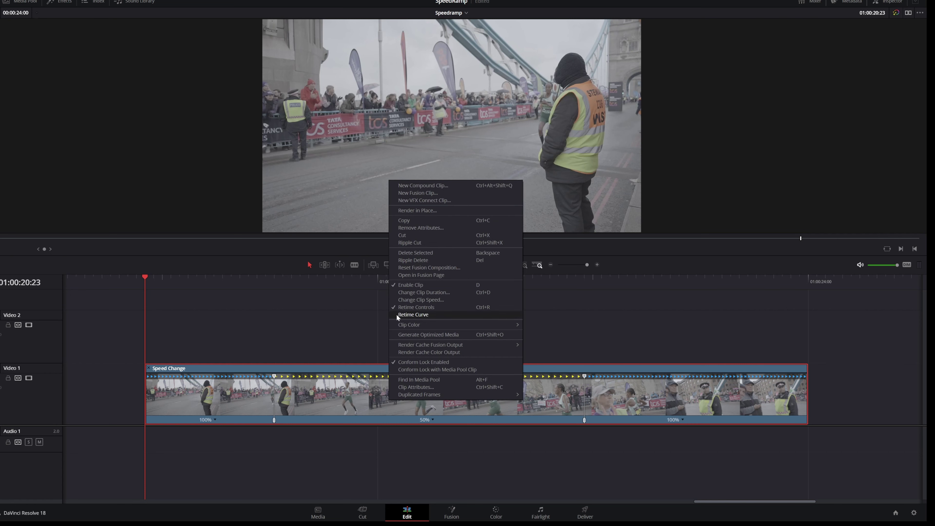
click(413, 314)
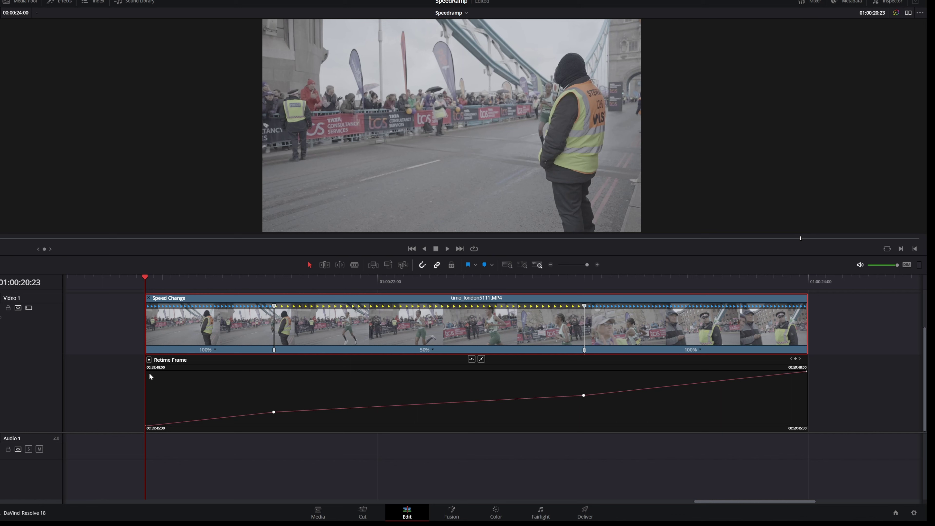
click(149, 360)
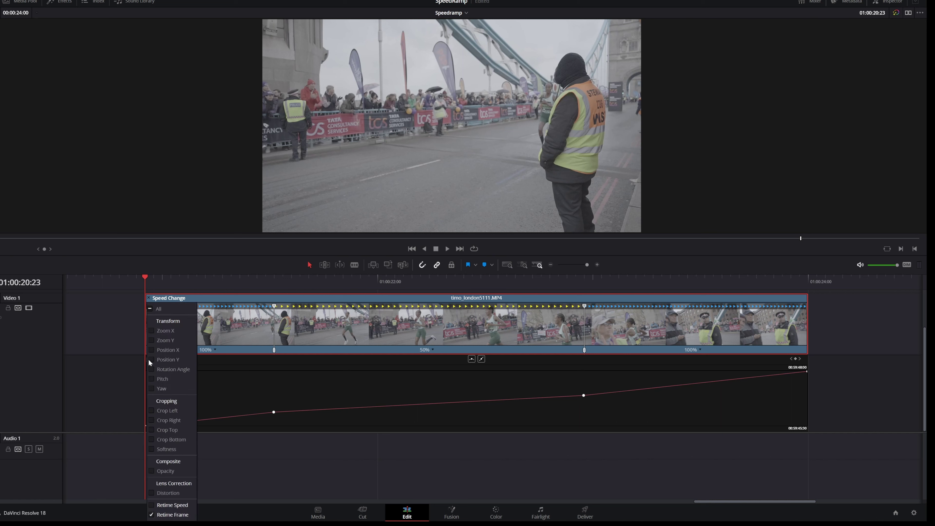
click(152, 505)
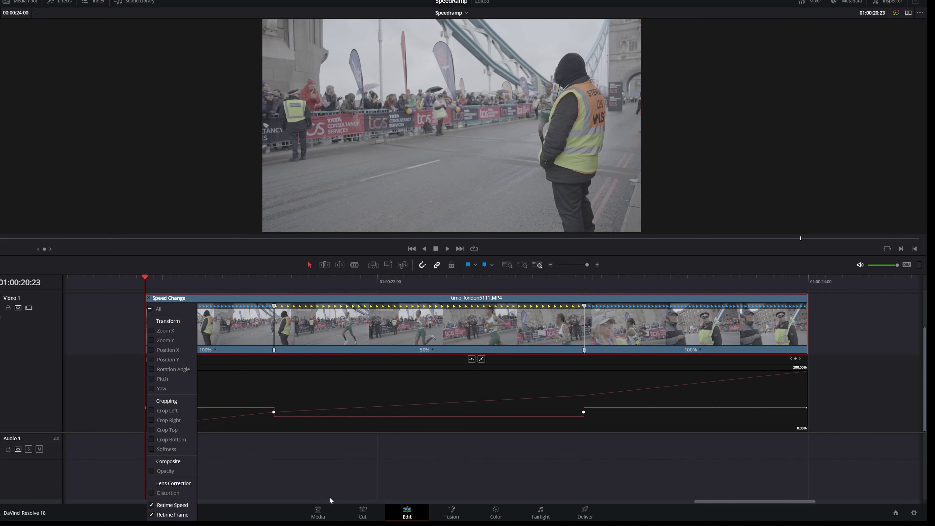
click(328, 490)
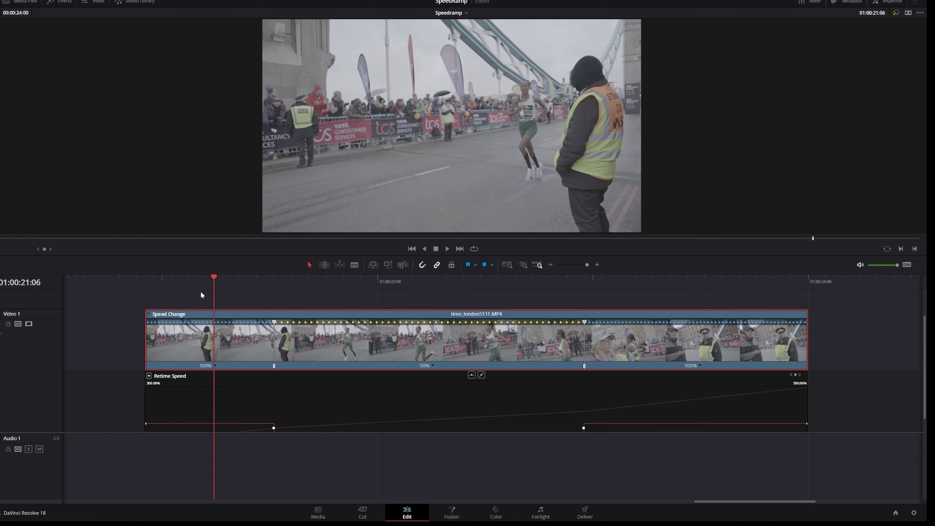
- Smooth the first speed point on the Retime Speed curve so the change from 100% to 50% is gradual
key(Left)
drag(208, 297, 239, 361)
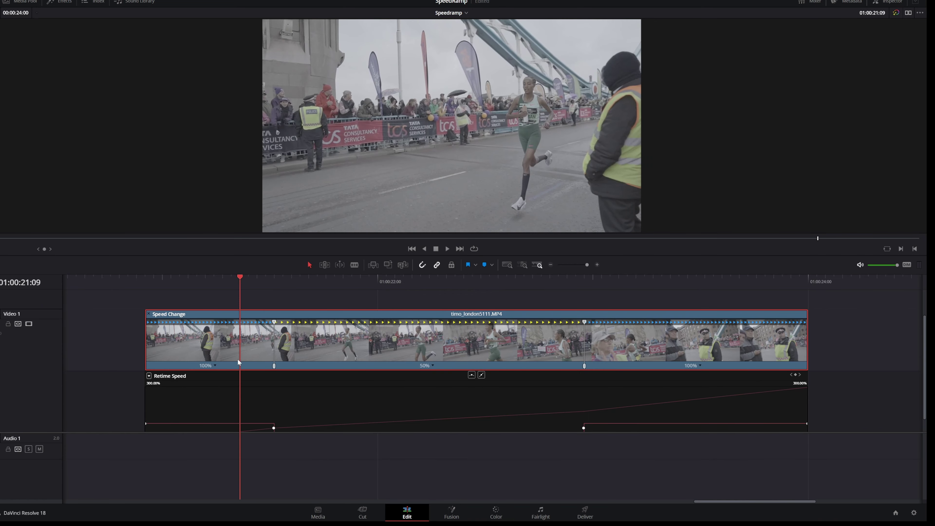
scroll(311, 419, down, 1)
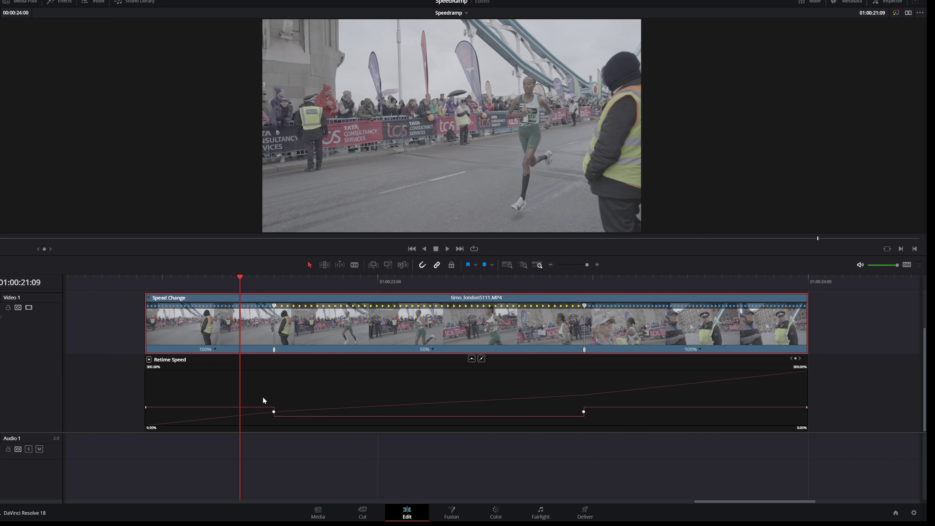
mouse_move(273, 415)
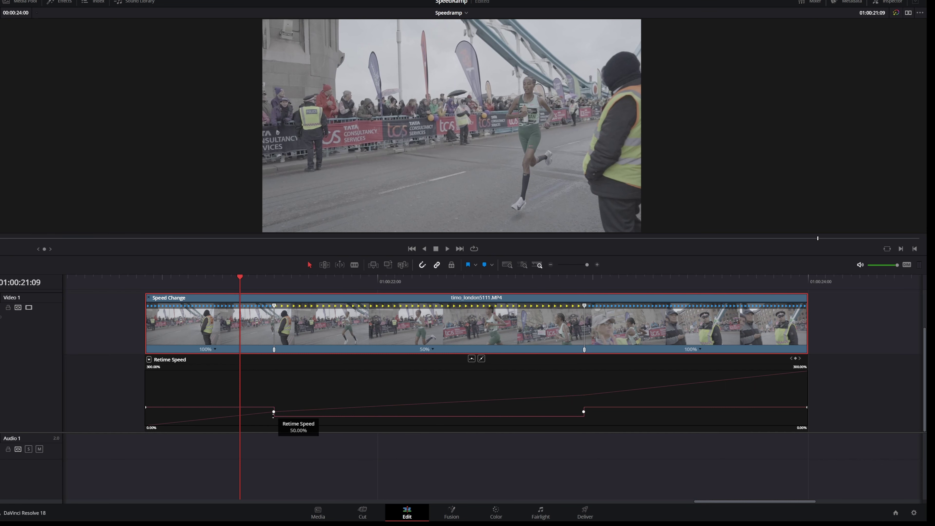
scroll(319, 460, up, 3)
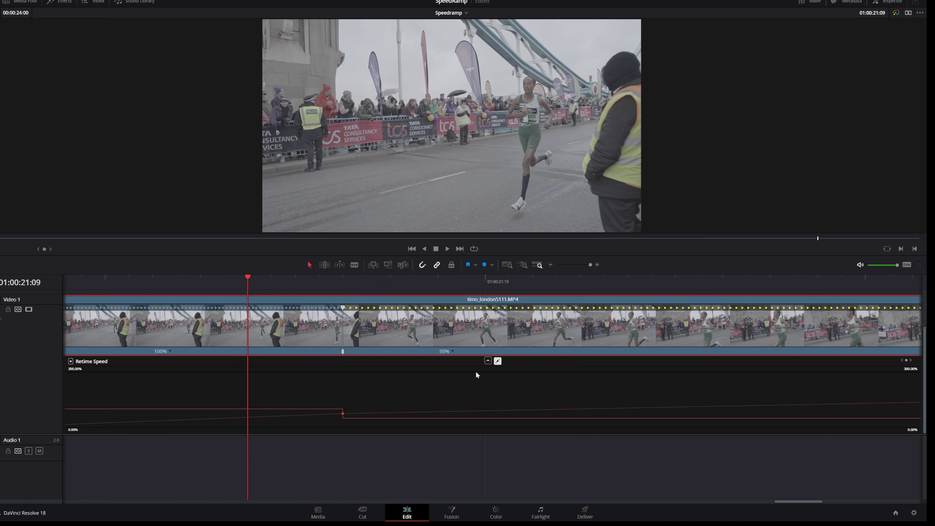
click(488, 361)
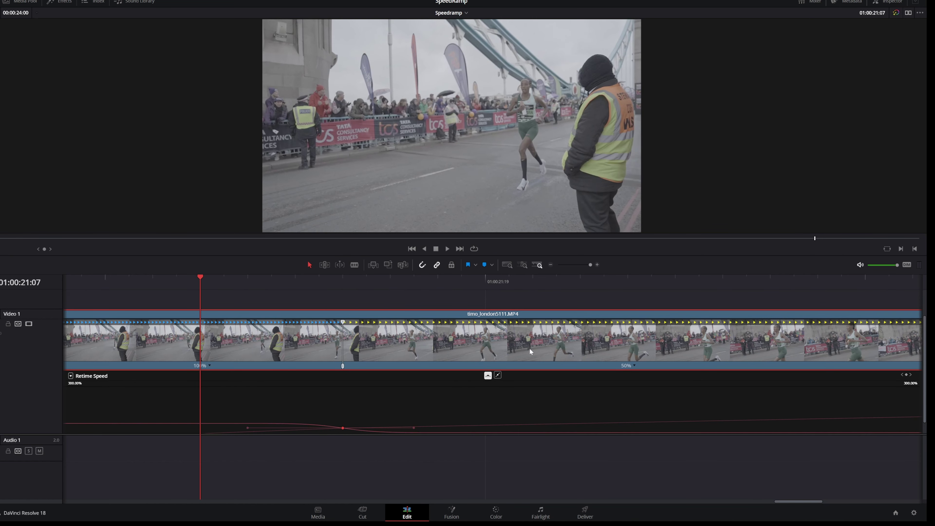
- Smooth the second speed point on the Retime Speed curve so the change from 50% to 100% is gradual
scroll(516, 352, right, 10)
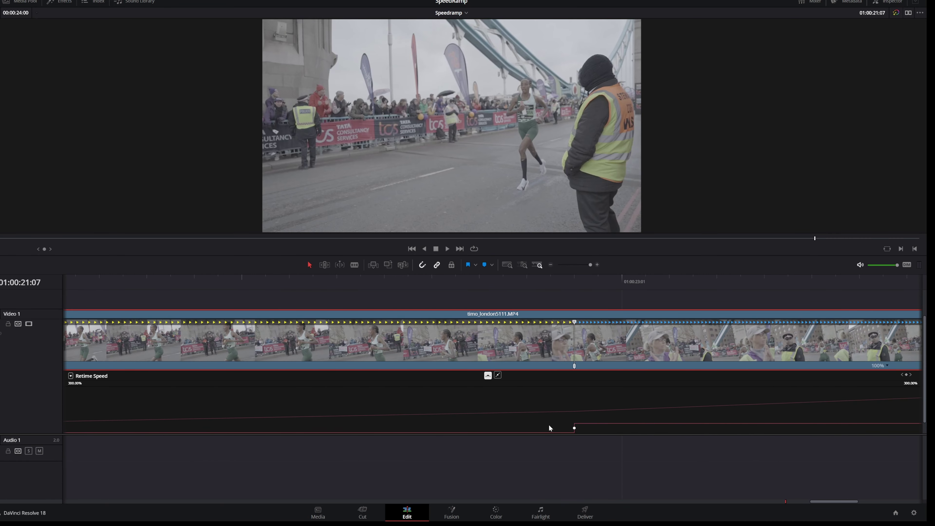
scroll(553, 425, down, 1)
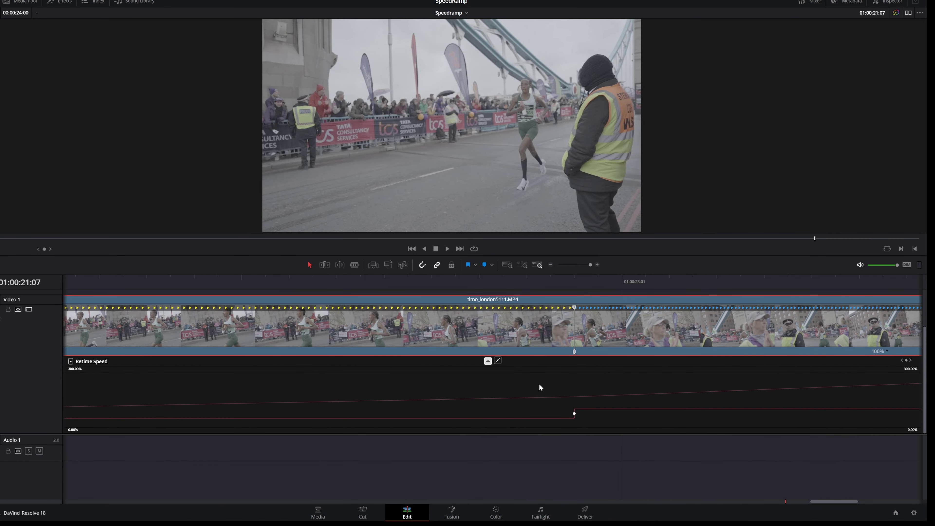
click(575, 414)
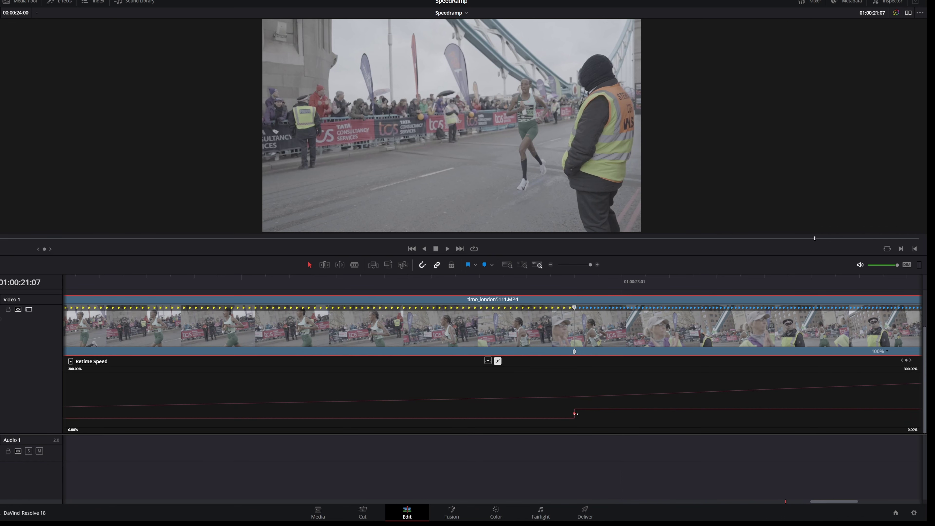
click(488, 361)
scroll(567, 415, left, 1)
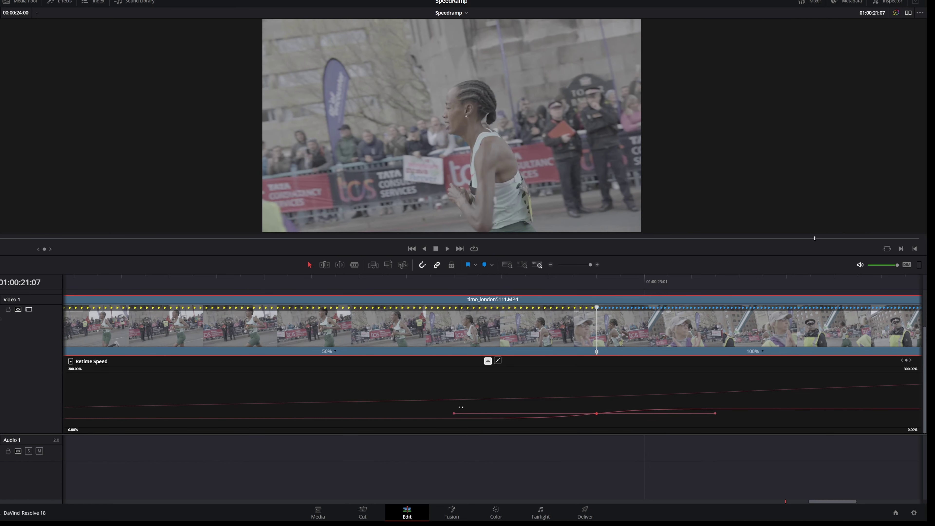
- Return the playhead to the clip's start at 01:00:20:23 and play the smoothed speed ramp
key(shift+z)
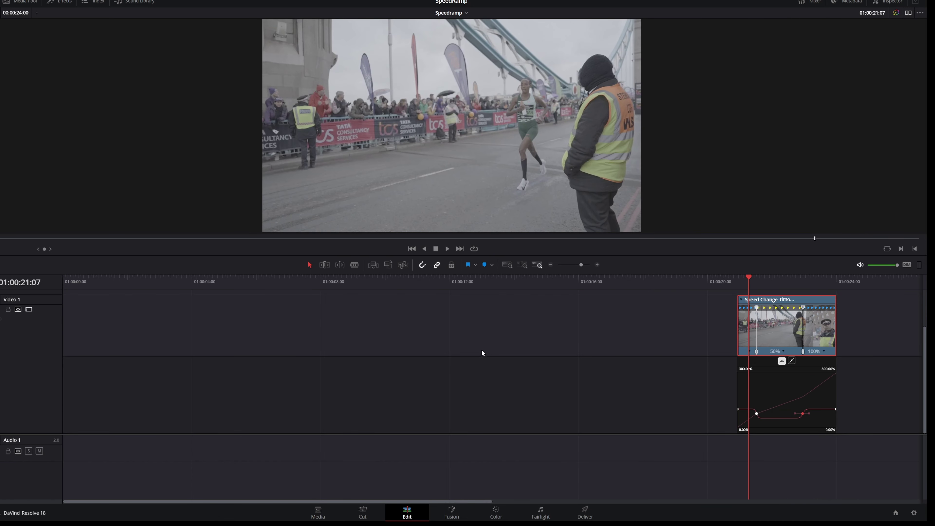
scroll(470, 350, right, 5)
drag(504, 278, 492, 278)
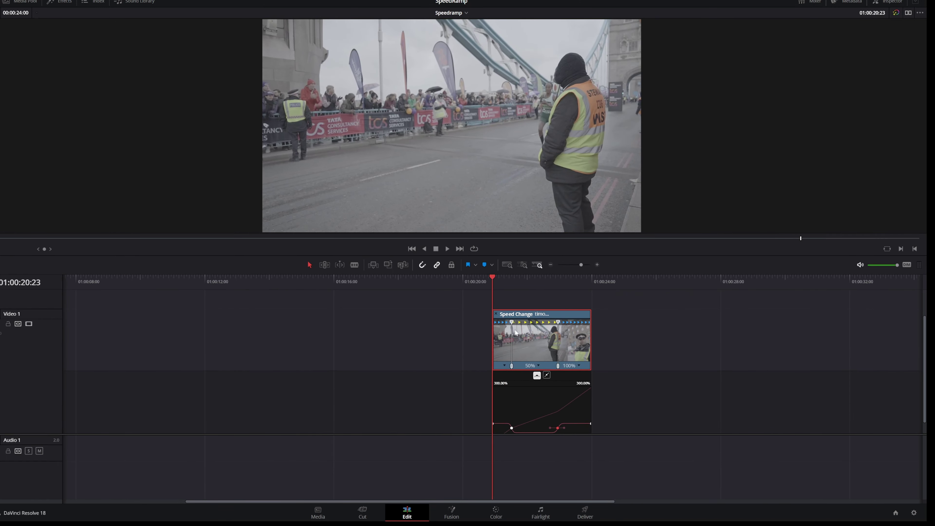
scroll(296, 285, right, 5)
key(space)
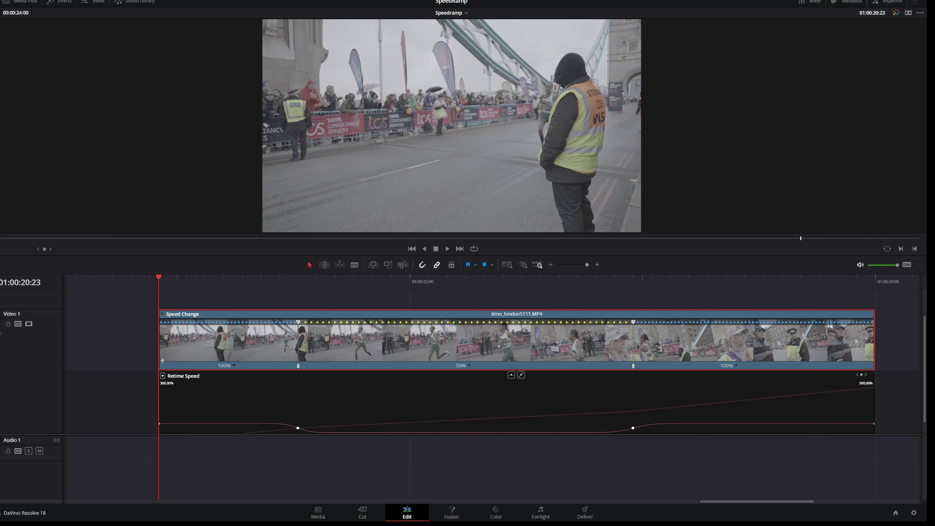
- Try a 150% speed on the clip's first segment and undo that speed change
click(233, 364)
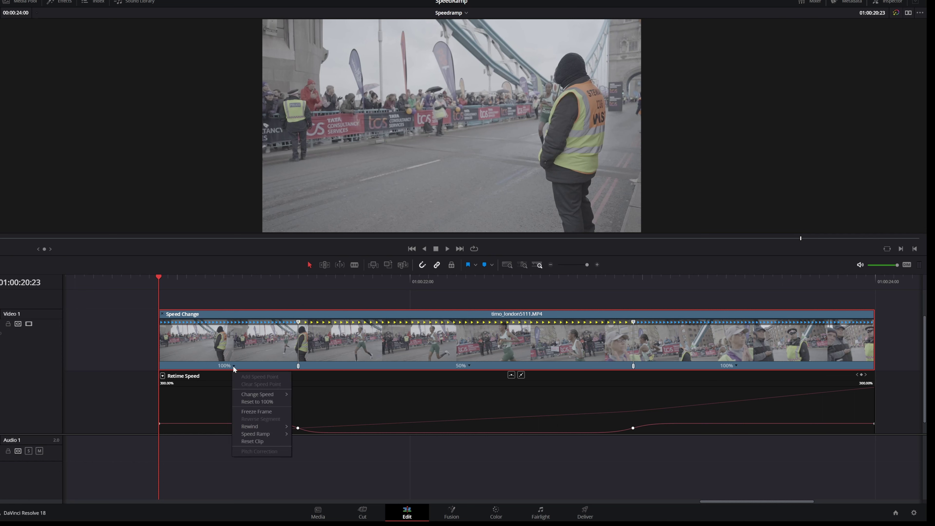
mouse_move(250, 396)
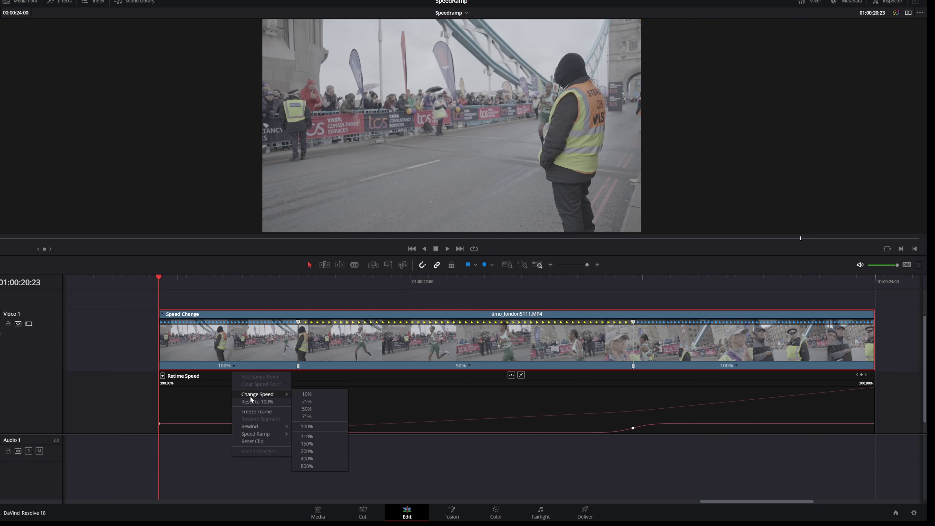
click(325, 442)
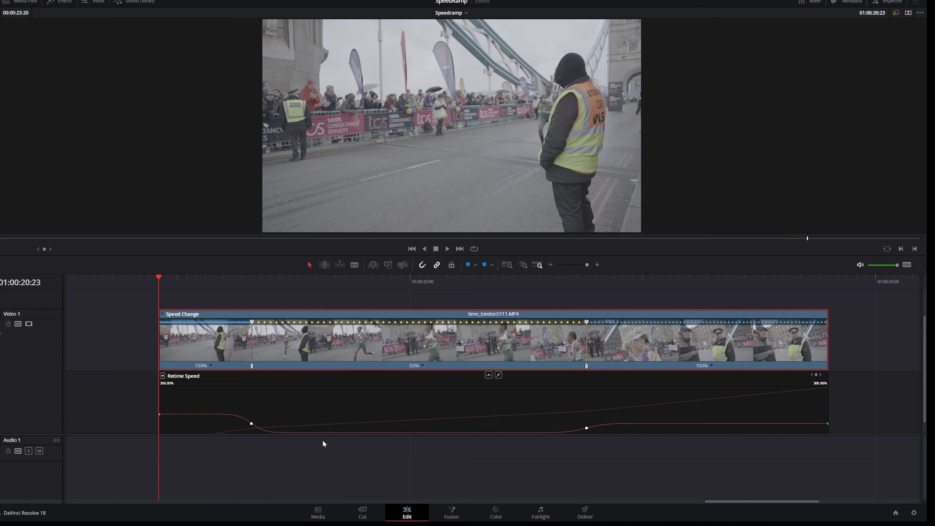
key(ctrl+z)
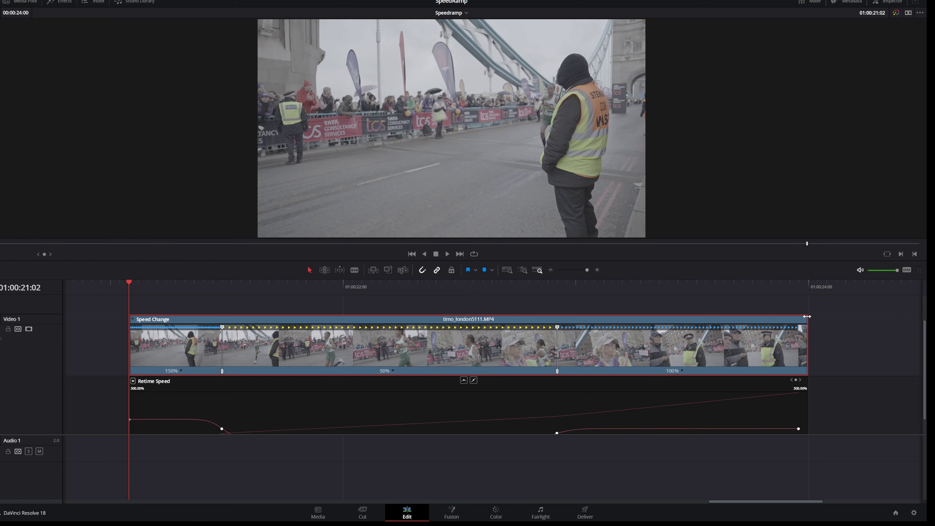
- Retime the clip's last segment to 153% by pulling in the clip's end, and play back the faster ramp
drag(808, 322, 726, 309)
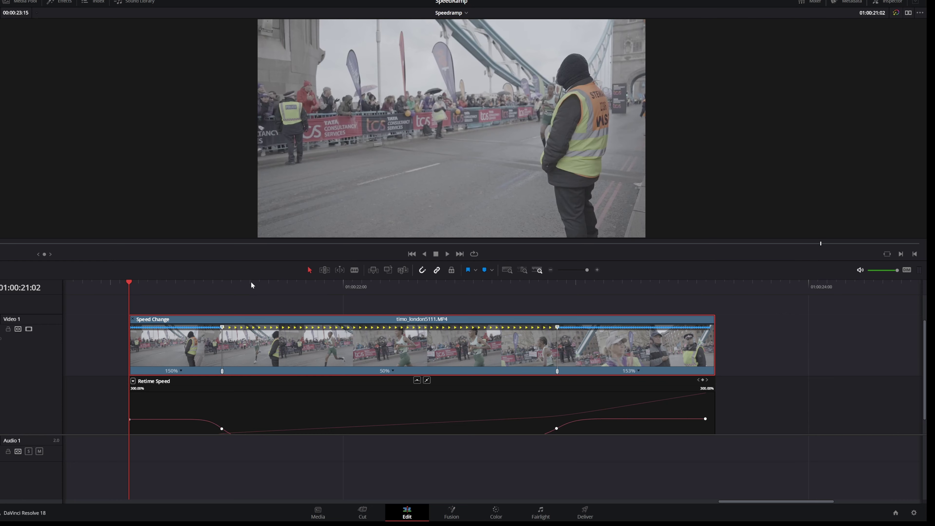
key(space)
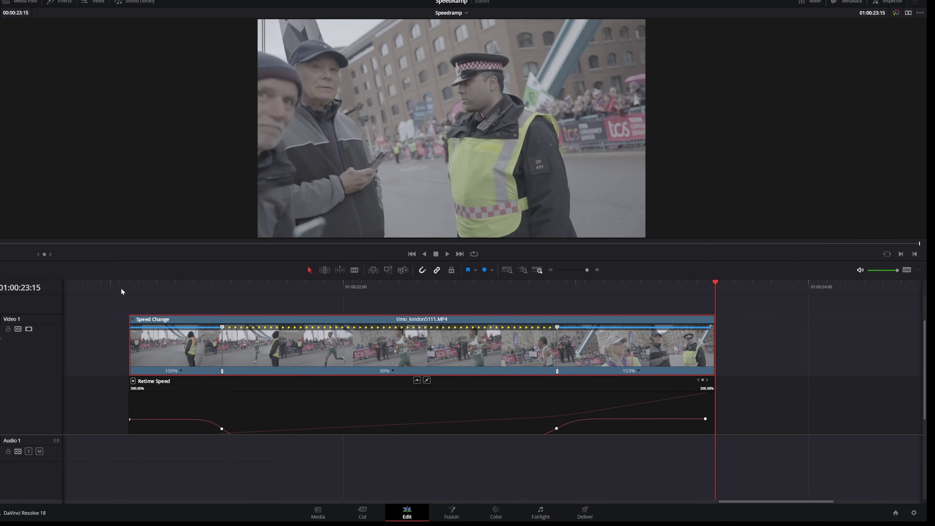
click(140, 290)
key(space)
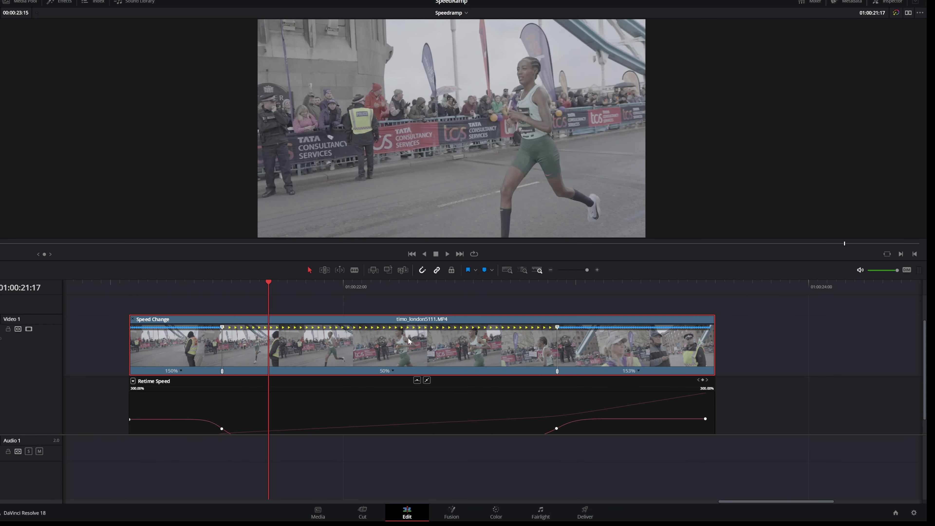
drag(215, 290, 147, 298)
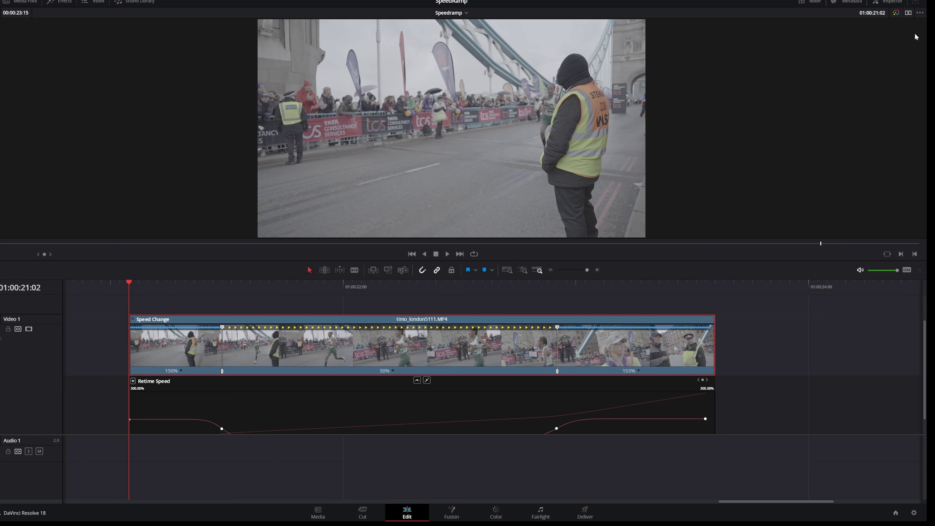
- Stabilize the clip in Perspective mode and play it from its start
click(893, 3)
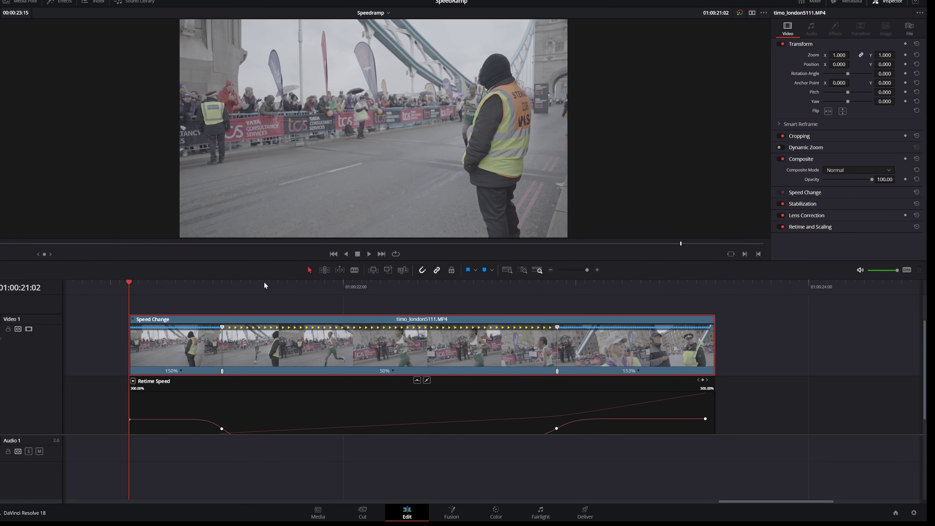
drag(165, 292, 192, 302)
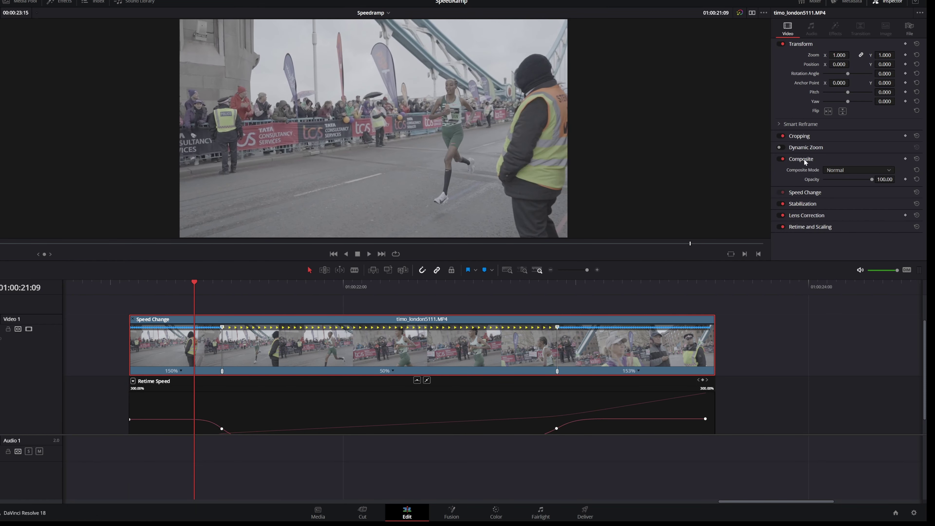
click(792, 206)
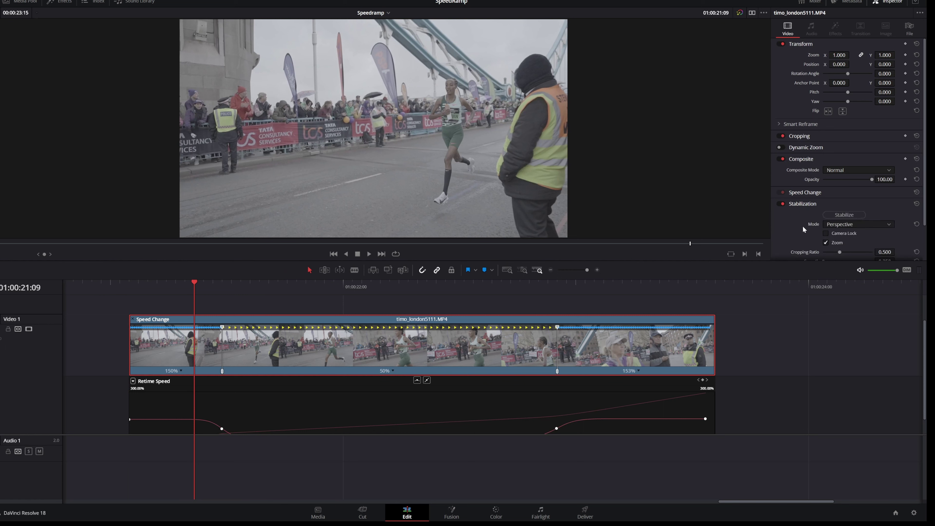
click(840, 216)
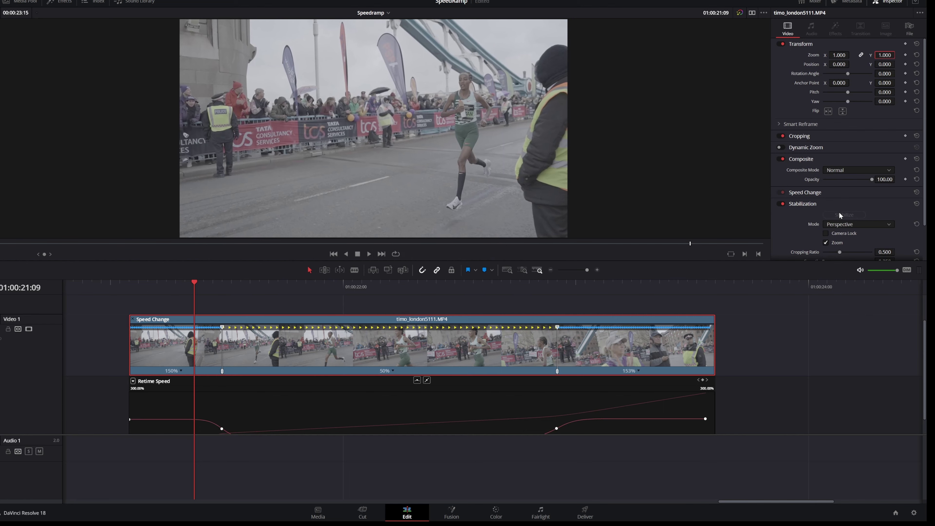
click(130, 292)
key(space)
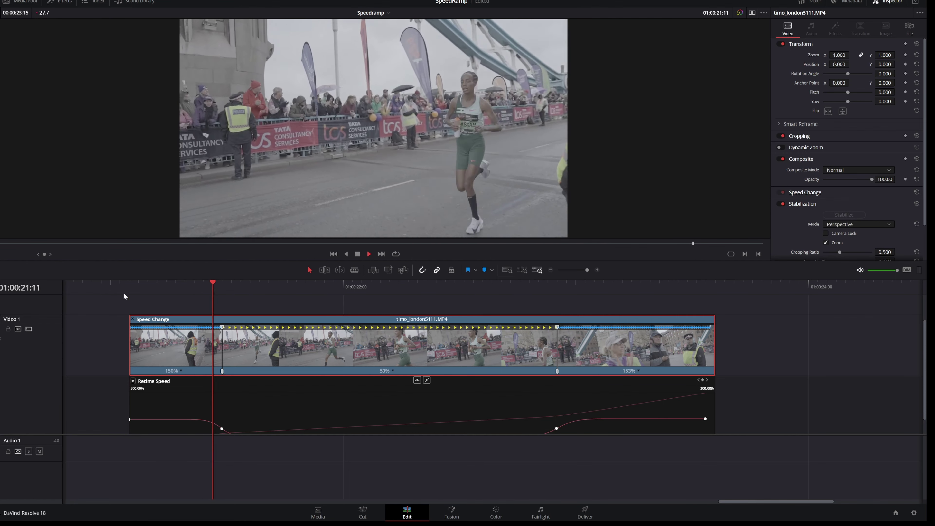
key(space)
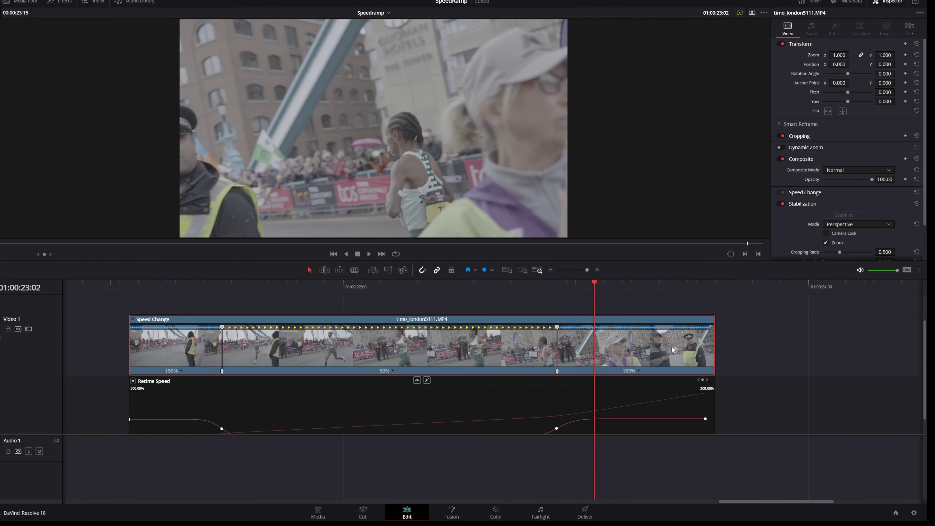
- Change the stabilization mode to Translation and stabilize the clip again
click(854, 224)
click(847, 247)
click(844, 215)
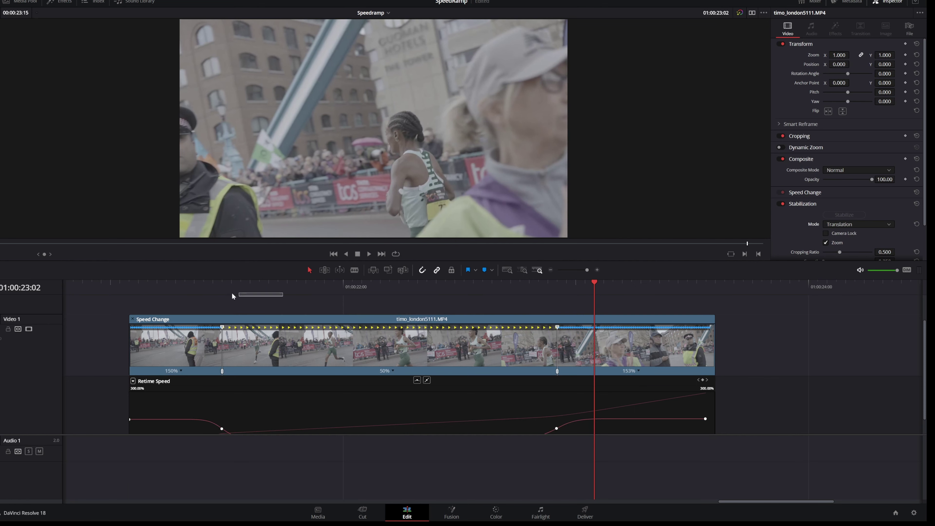
- Play the Translation-stabilized speed ramp from the clip's start at 01:00:21:02
click(130, 291)
key(space)
key(space)
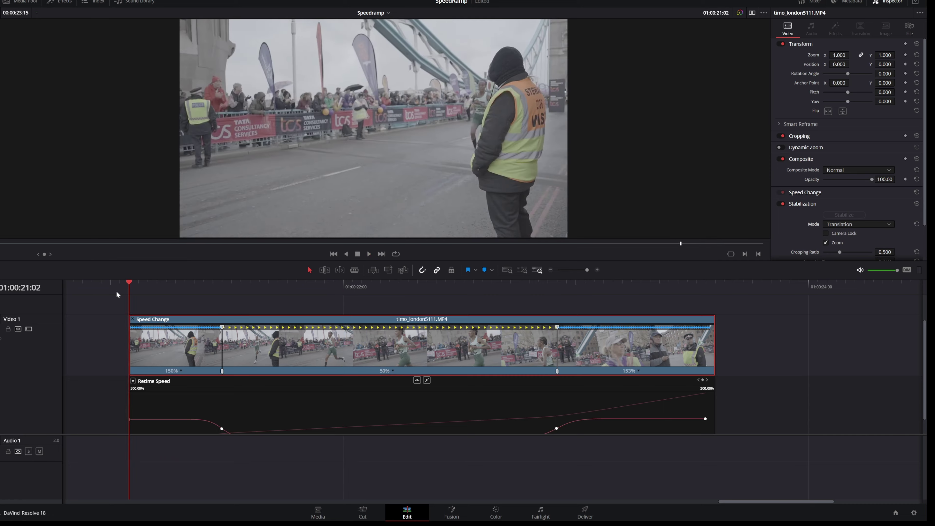
key(space)
key(space)
key(space)
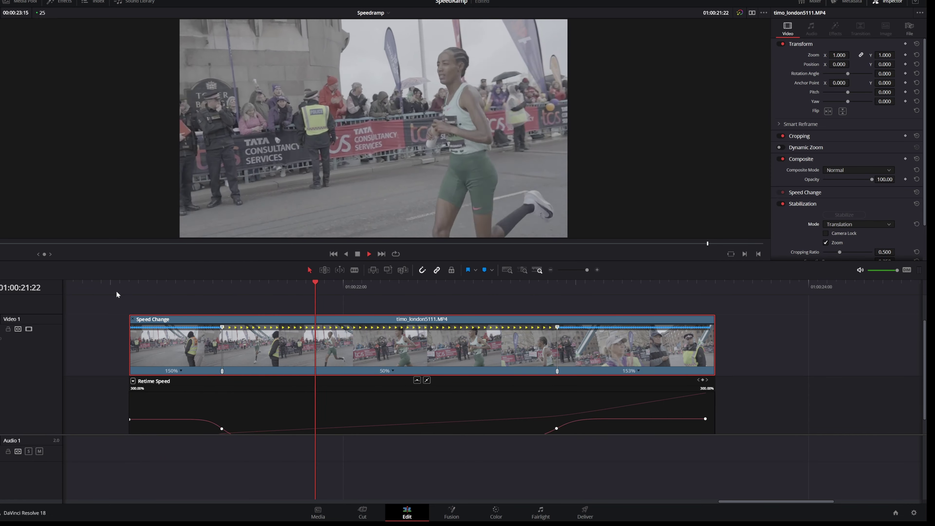
key(space)
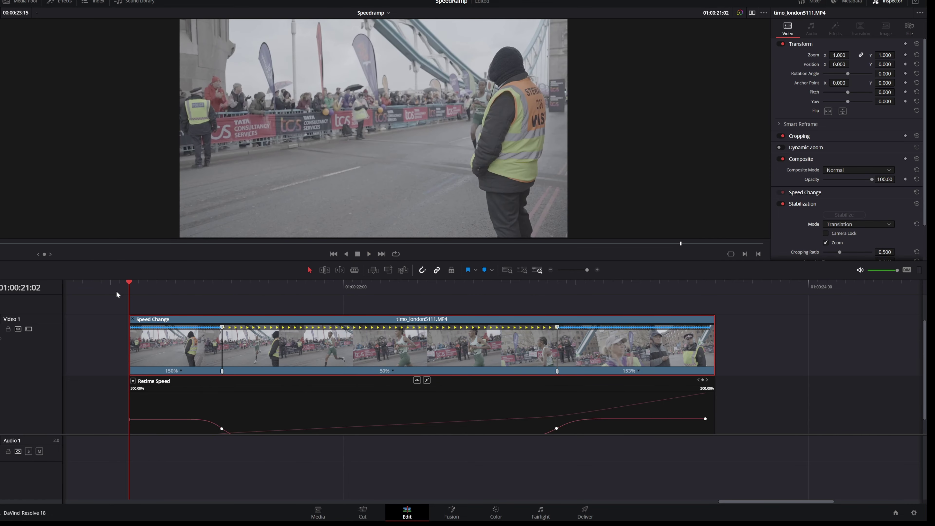
key(space)
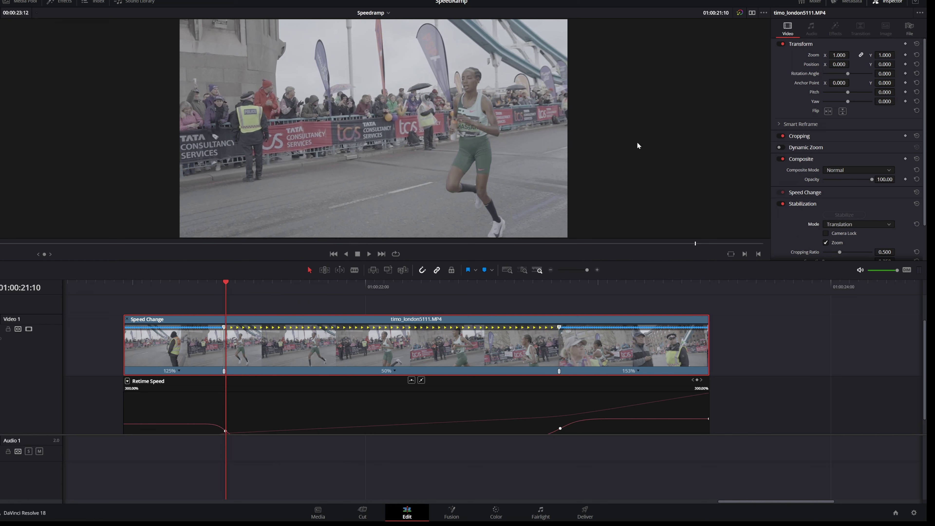
- Split the clip at the first speed point, 01:00:21:10, and enable Dynamic Zoom on the part after the cut
drag(222, 292, 225, 315)
key(ctrl+b)
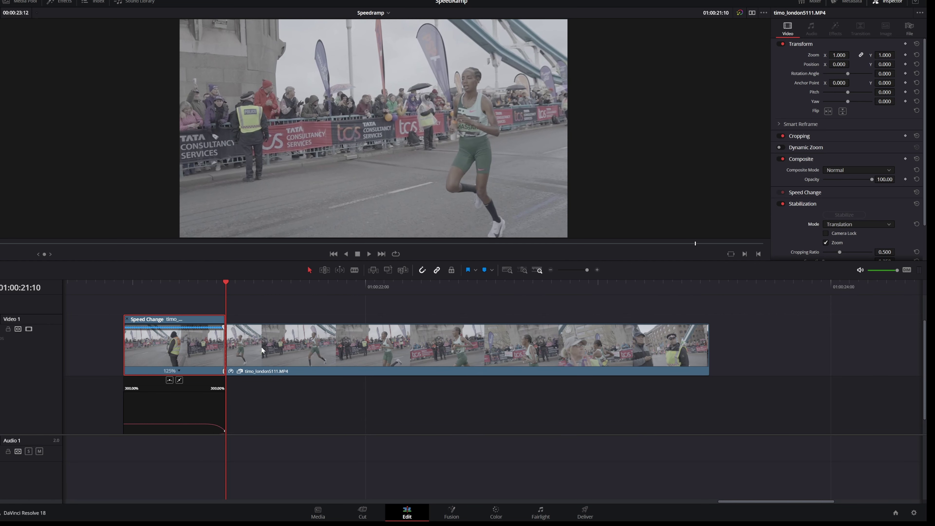
click(340, 354)
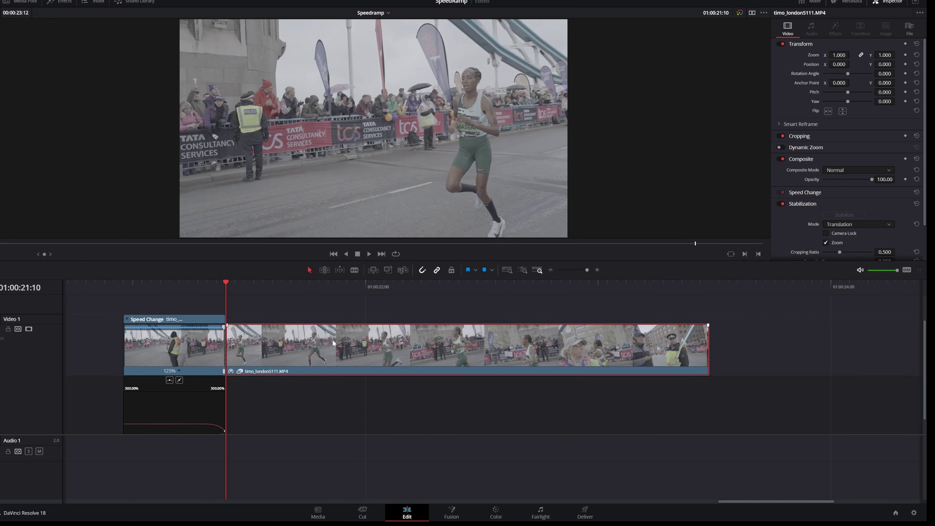
click(781, 148)
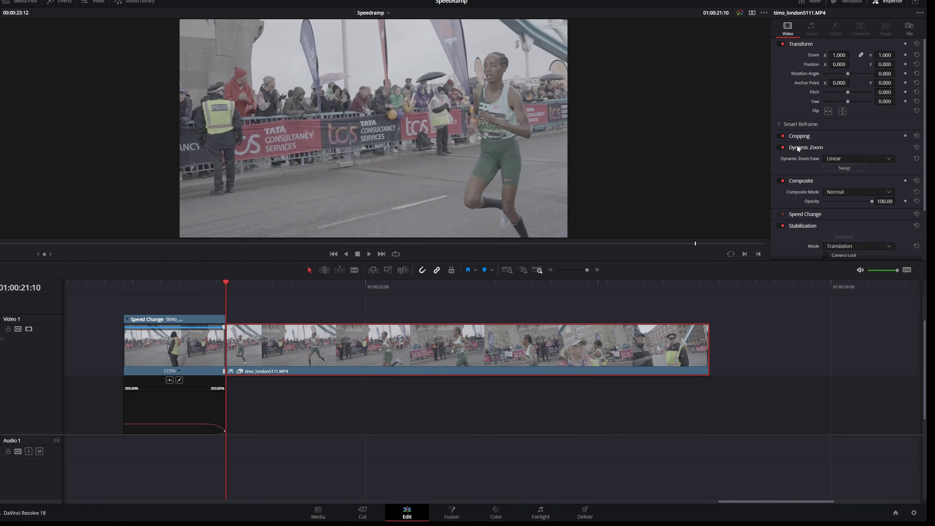
- Show the Dynamic Zoom overlay, swap it to zoom in, and shrink the red end frame to about 60% of the picture's width
click(2, 258)
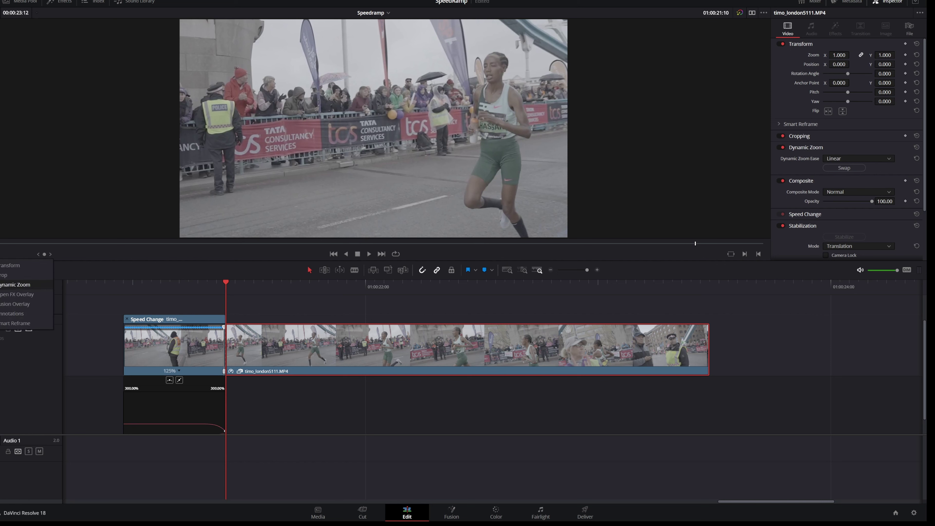
click(15, 284)
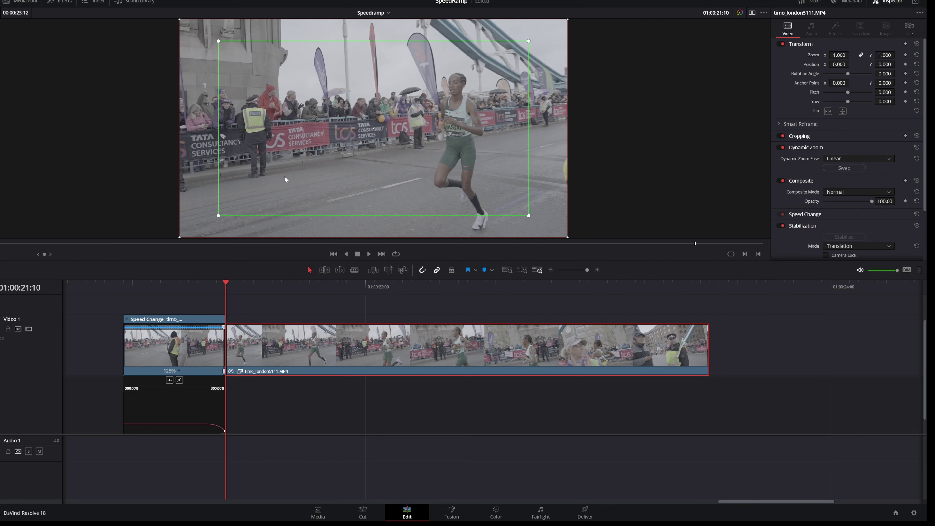
click(847, 170)
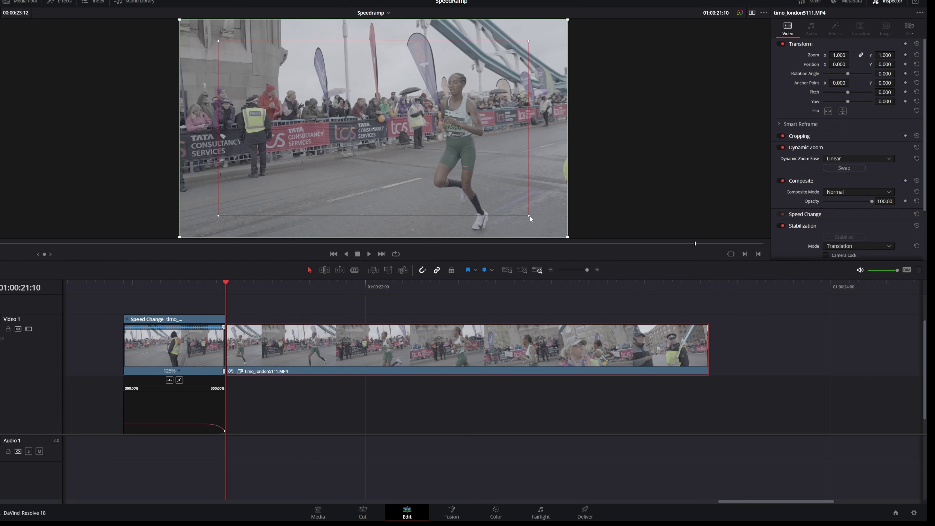
drag(530, 217, 497, 186)
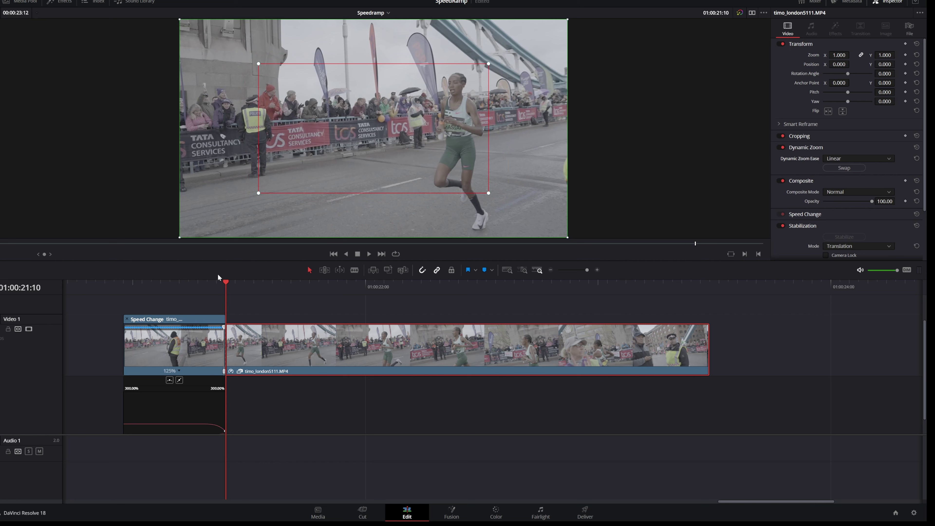
- Hide the Dynamic Zoom overlay and play both clip parts from the first one's start to review the zoom
drag(210, 283, 110, 294)
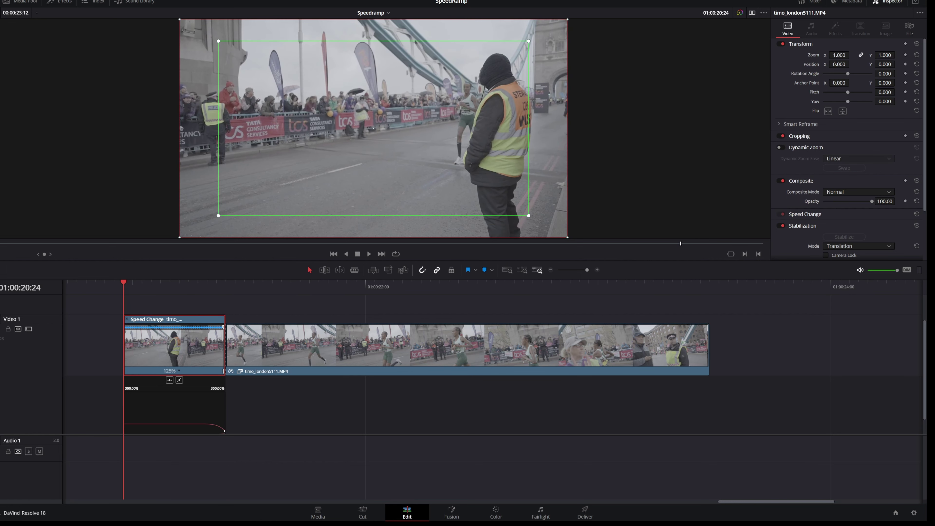
click(2, 254)
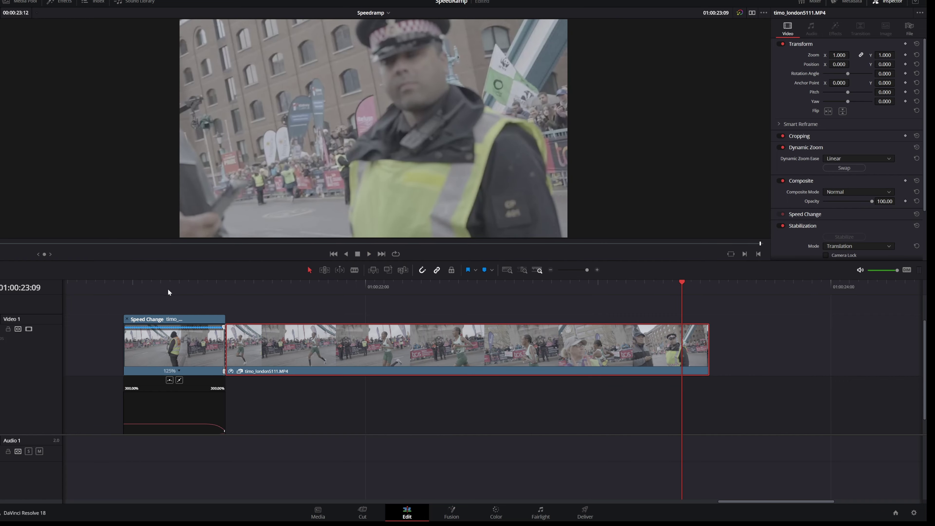
click(103, 287)
key(space)
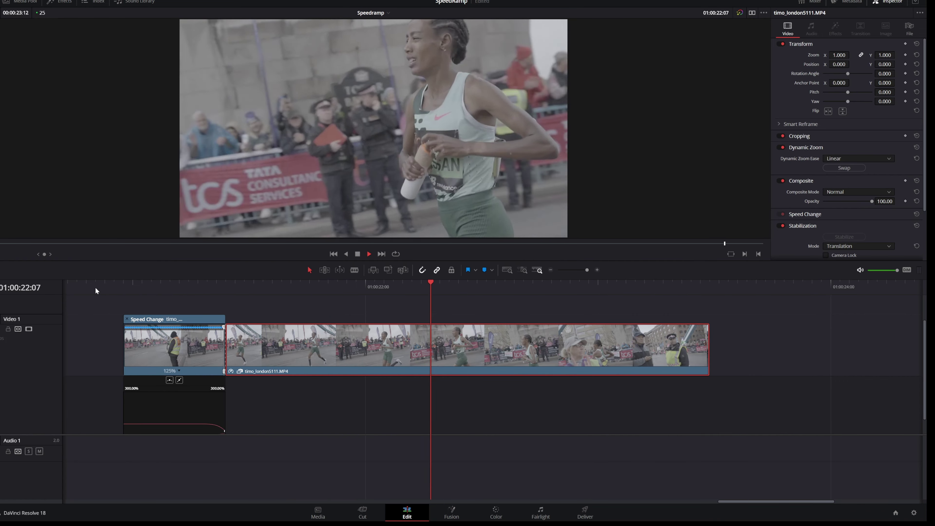
click(85, 290)
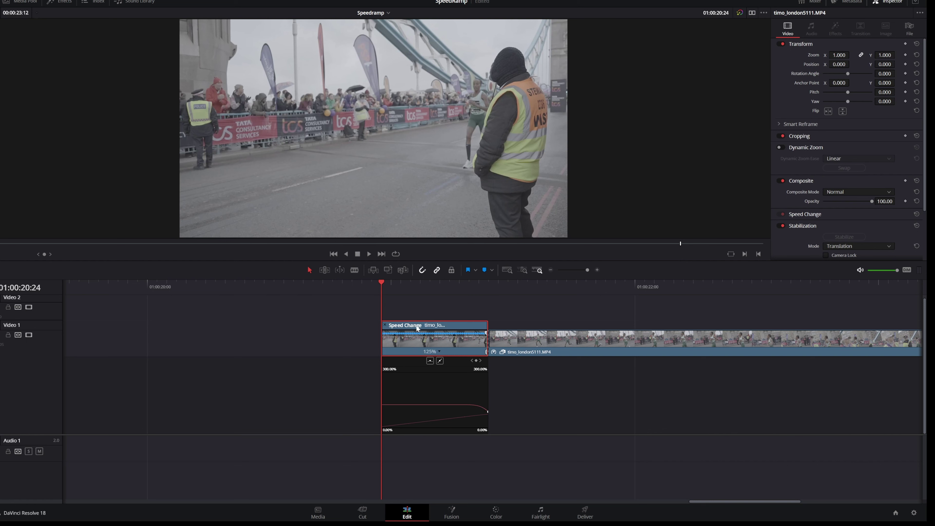
- Hide the Retime Curve and Retime Controls on the first clip part, with the playhead at its start, 01:00:20:24
drag(385, 285, 381, 311)
right_click(443, 344)
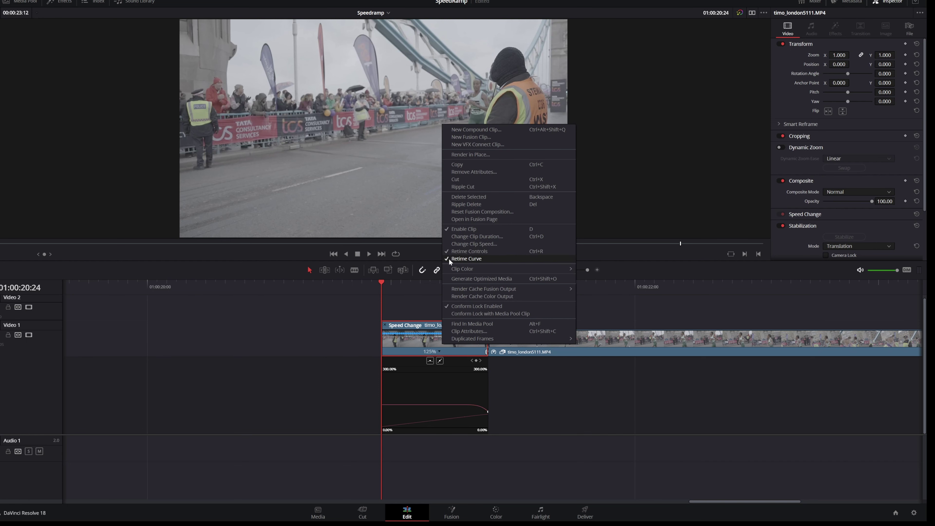
click(463, 260)
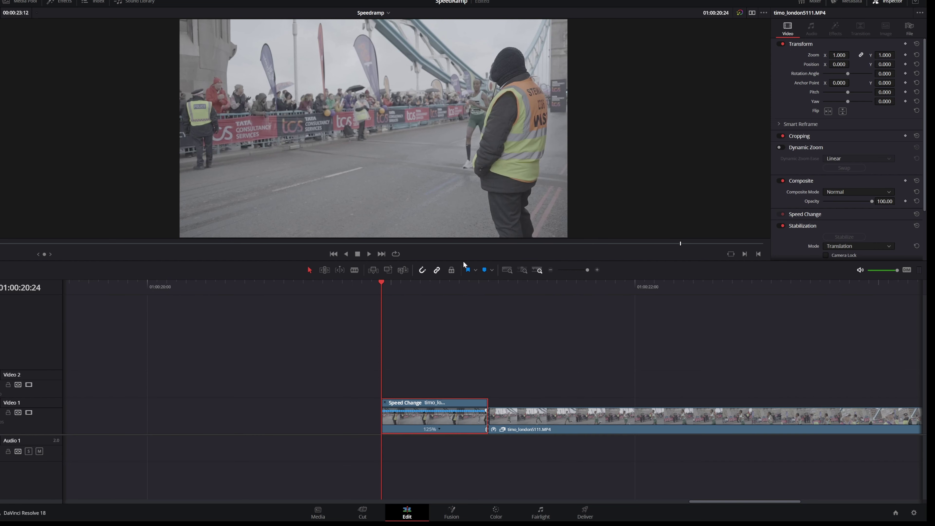
right_click(431, 418)
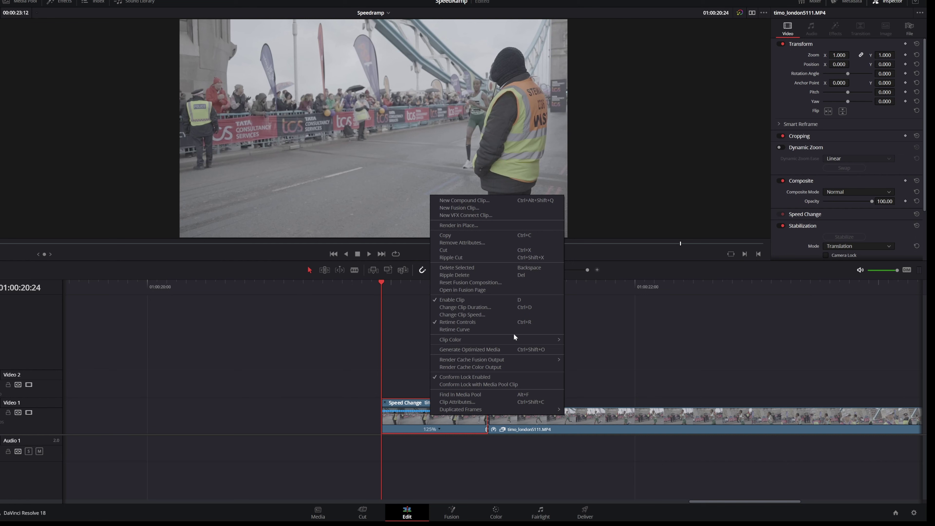
click(441, 324)
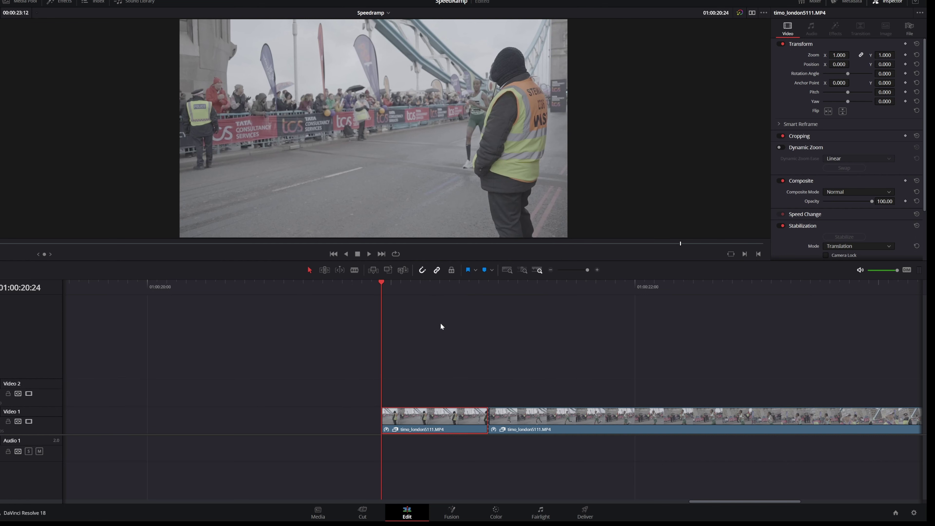
- Play the finished ramp across both clip parts from the start and show more of the timeline
click(331, 289)
key(space)
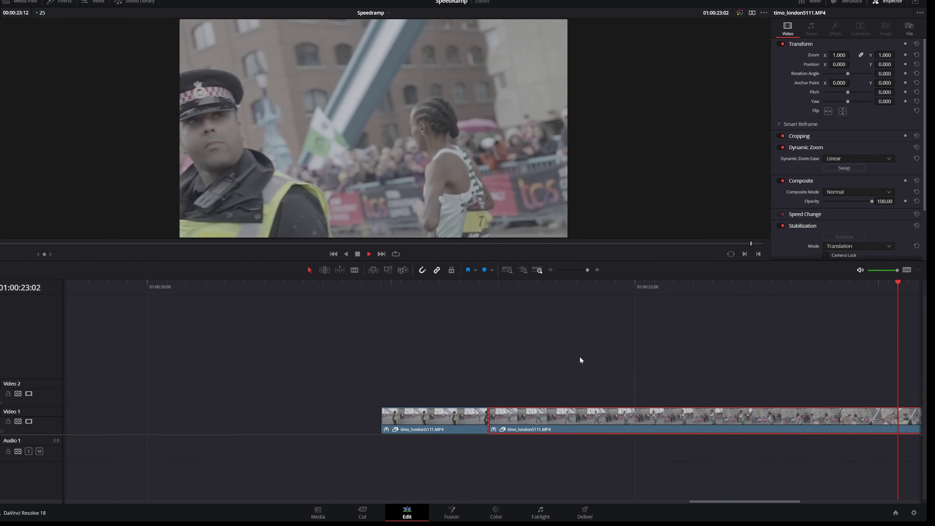
key(space)
key(ctrl+minus)
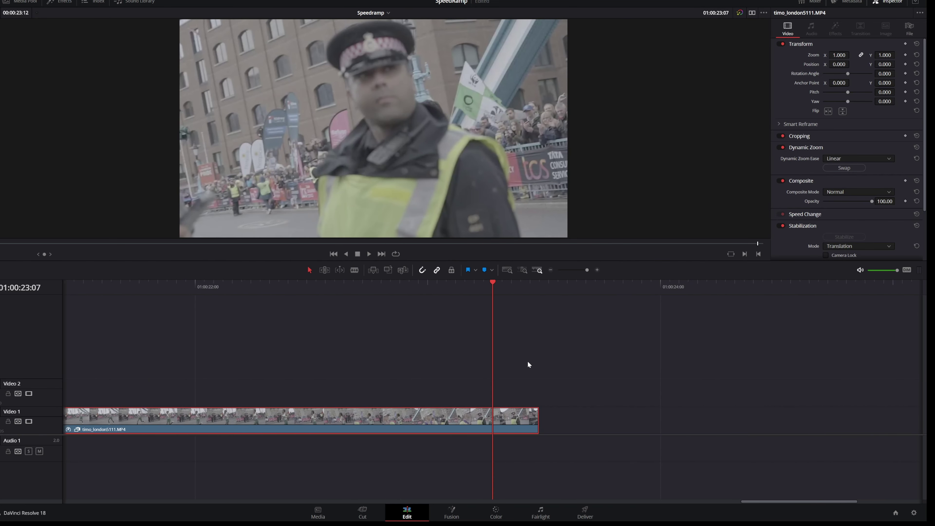